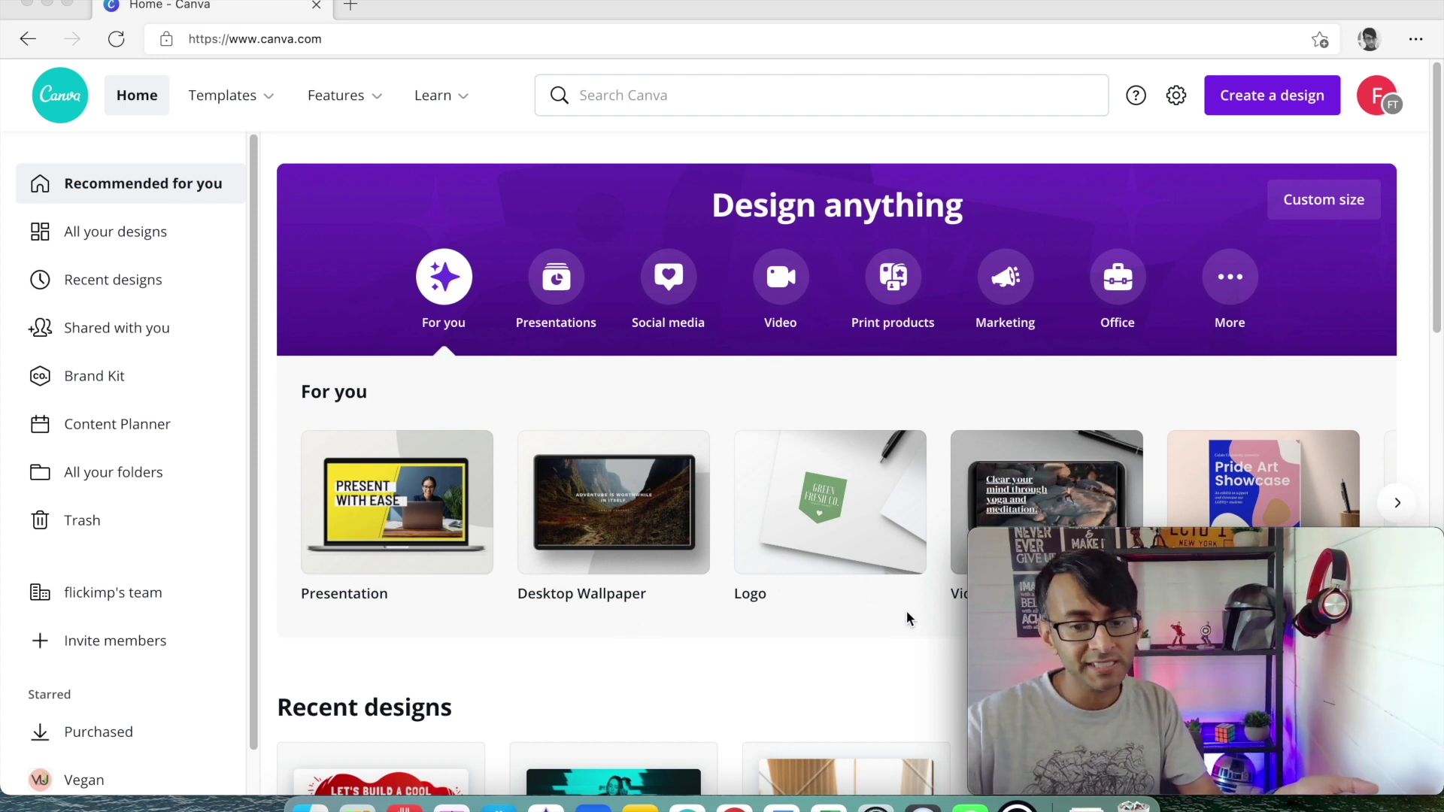
Start a blank Desktop Wallpaper design and bring up the stock Photos library
click(594, 519)
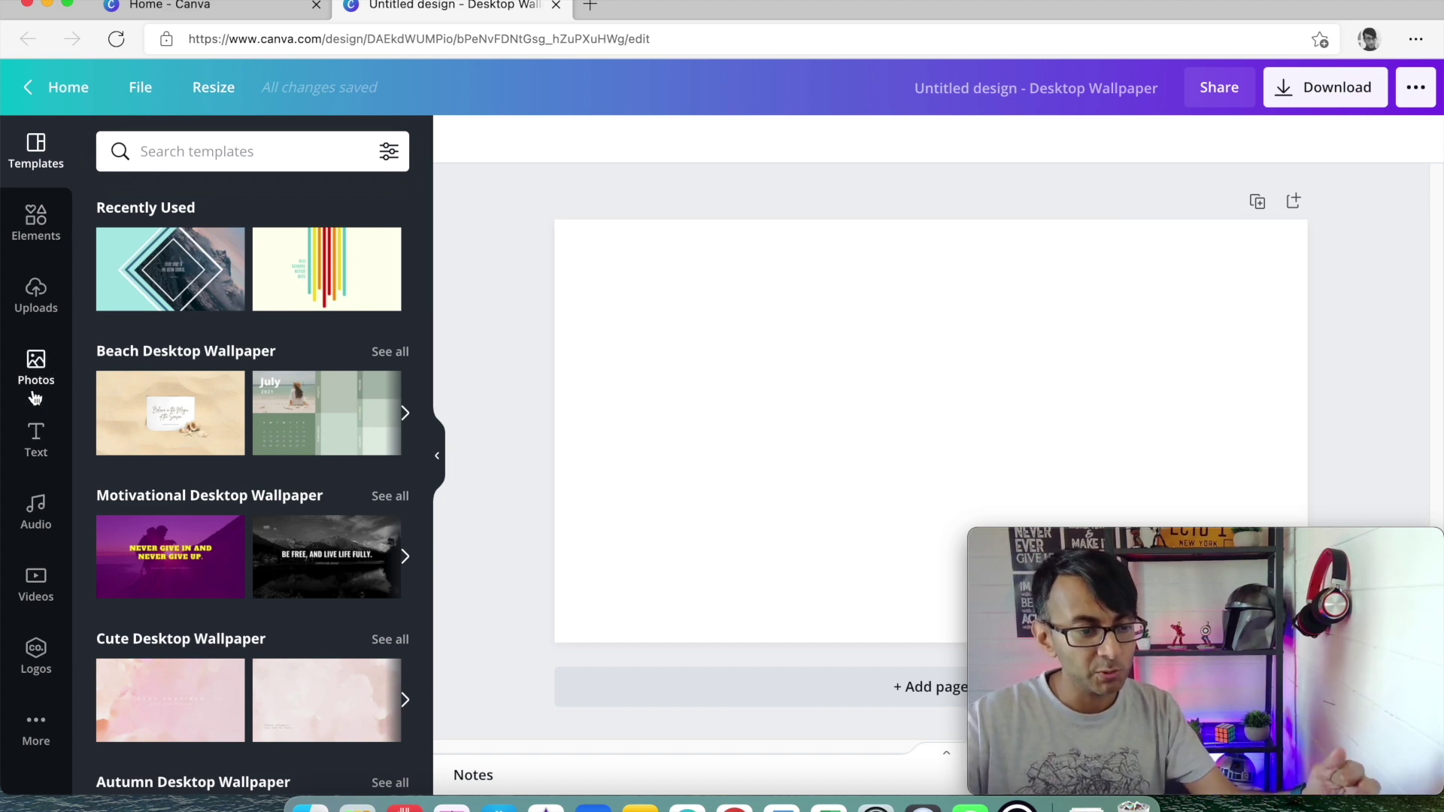
click(37, 372)
Fill the page with the teal-lit photo of the woman in a black coat from Recently Used
click(224, 152)
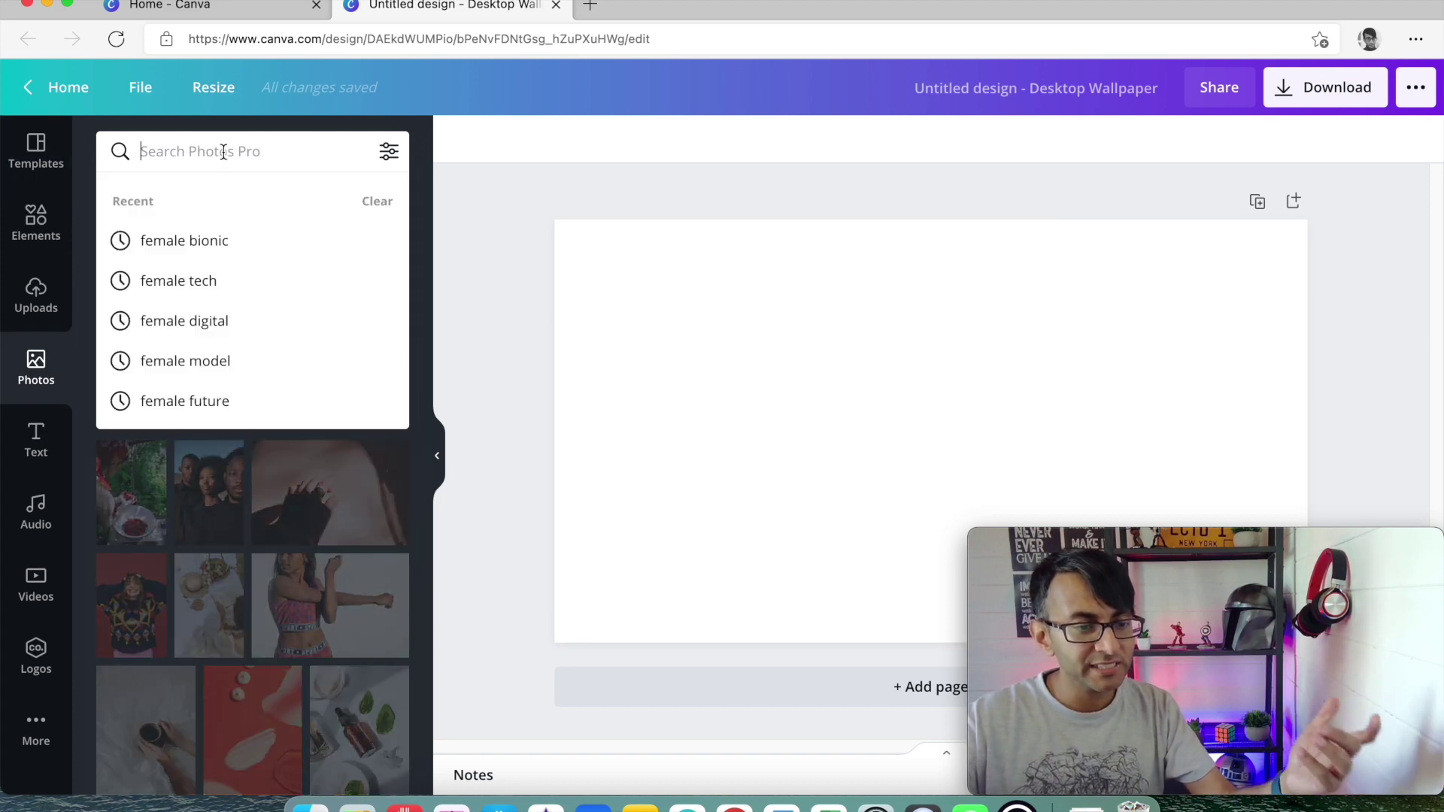
click(215, 235)
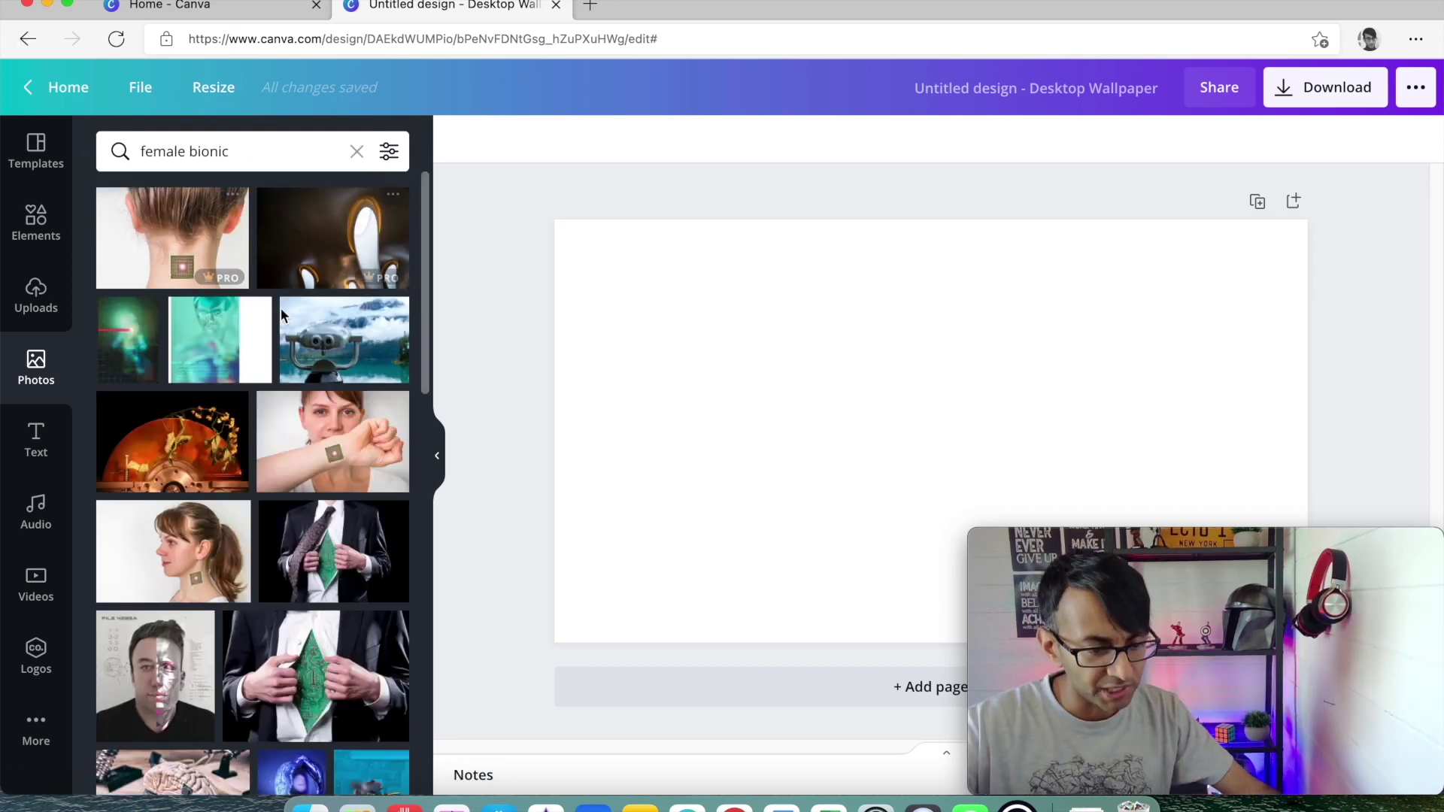
scroll(301, 361, down, 10)
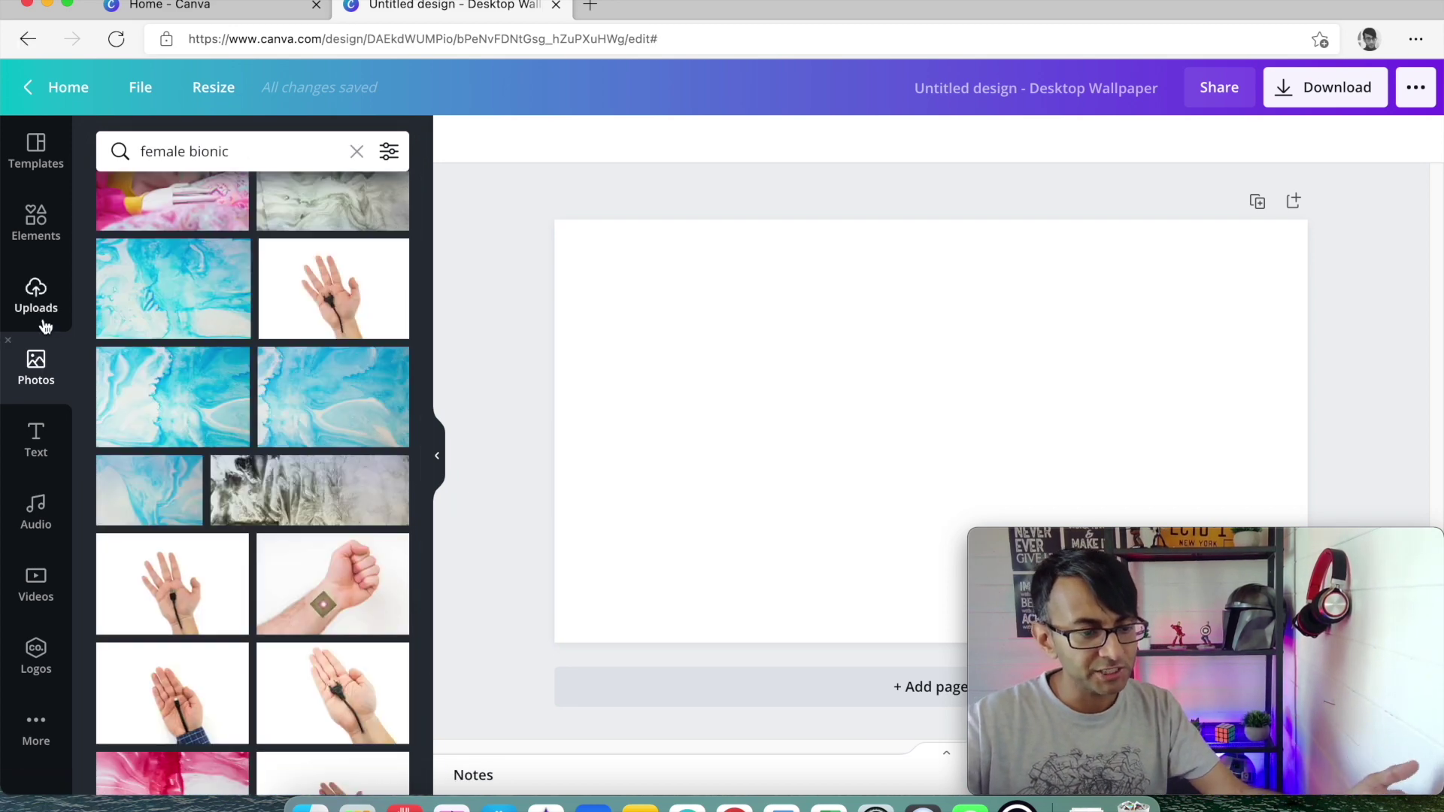
click(357, 155)
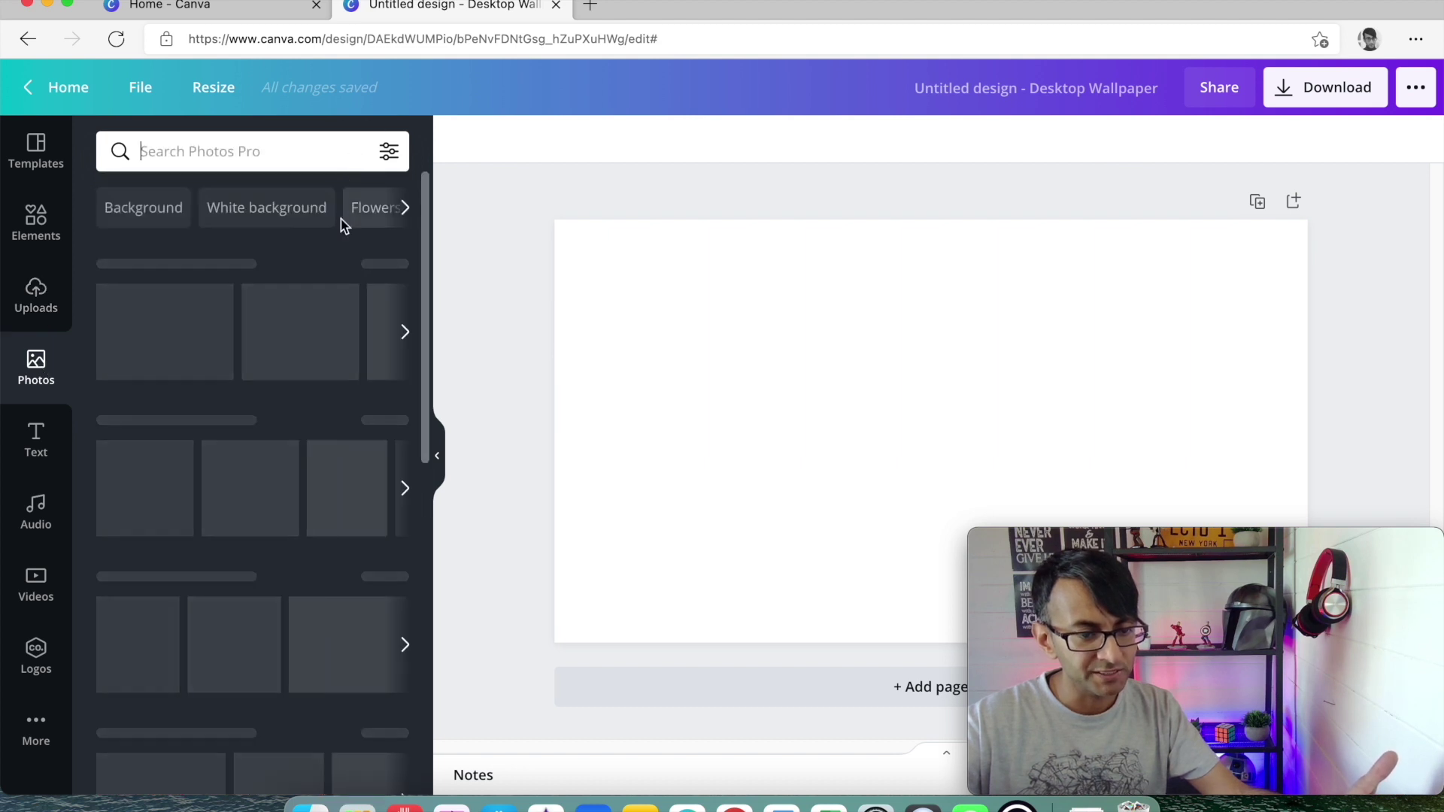
click(384, 267)
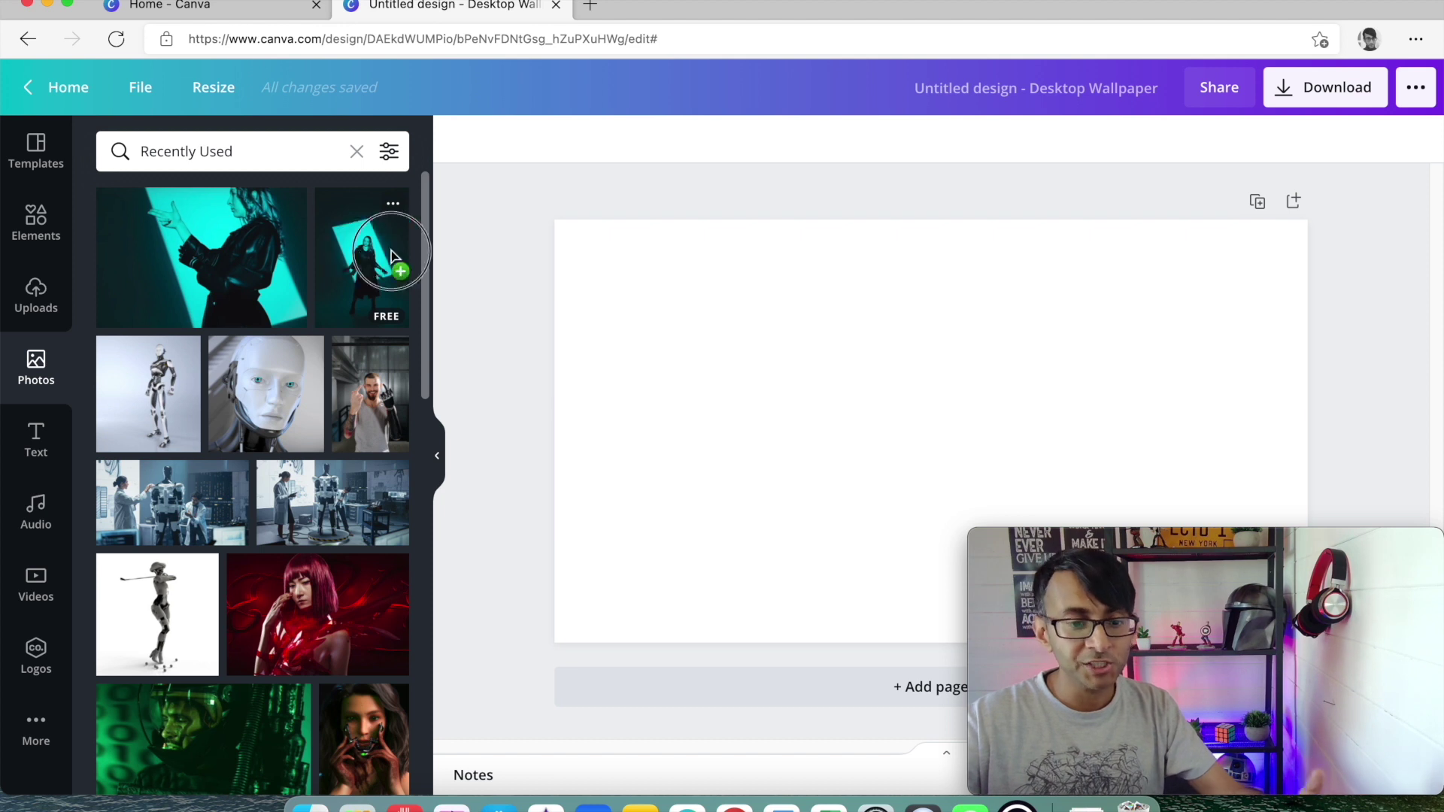
drag(391, 256, 716, 316)
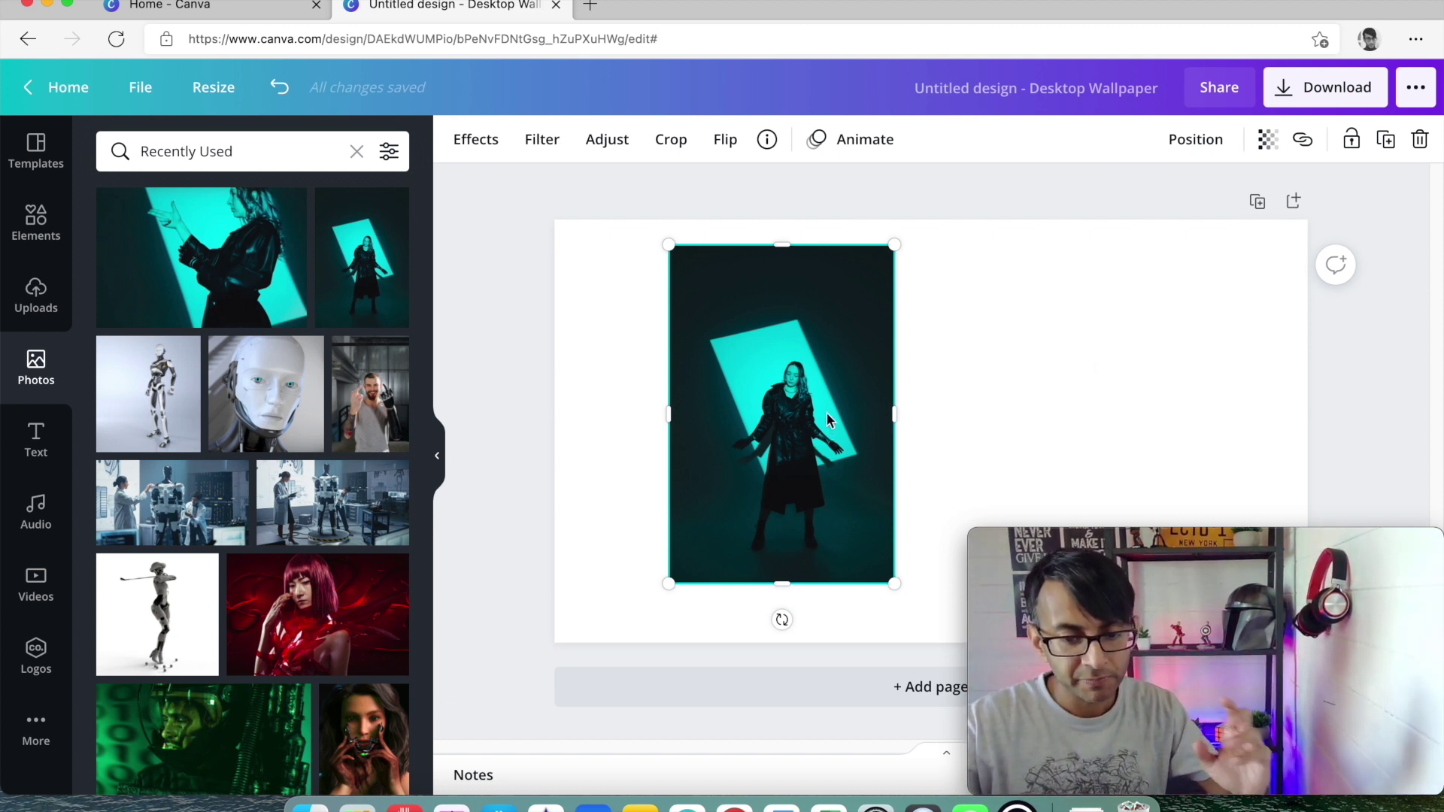
key(Delete)
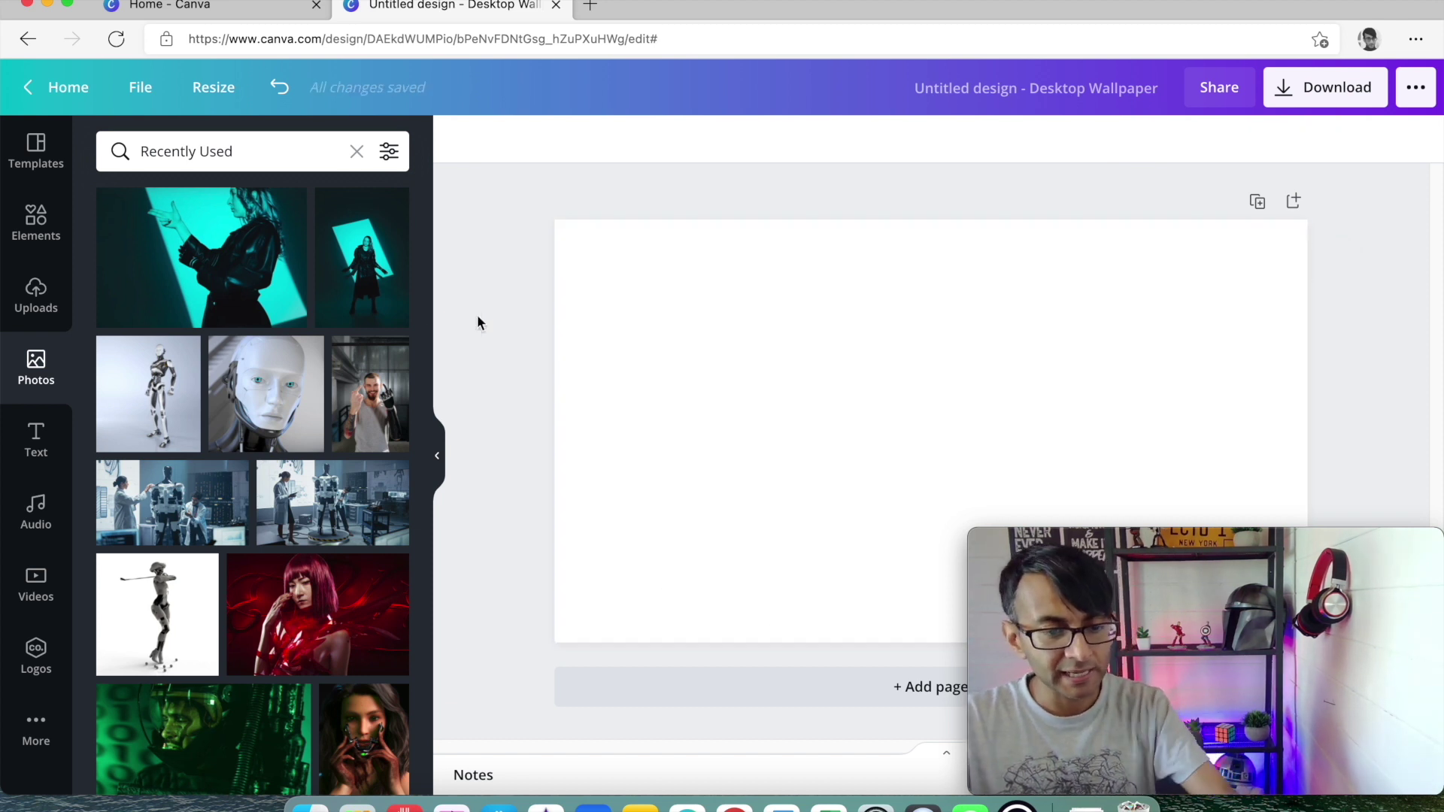
drag(364, 271, 578, 294)
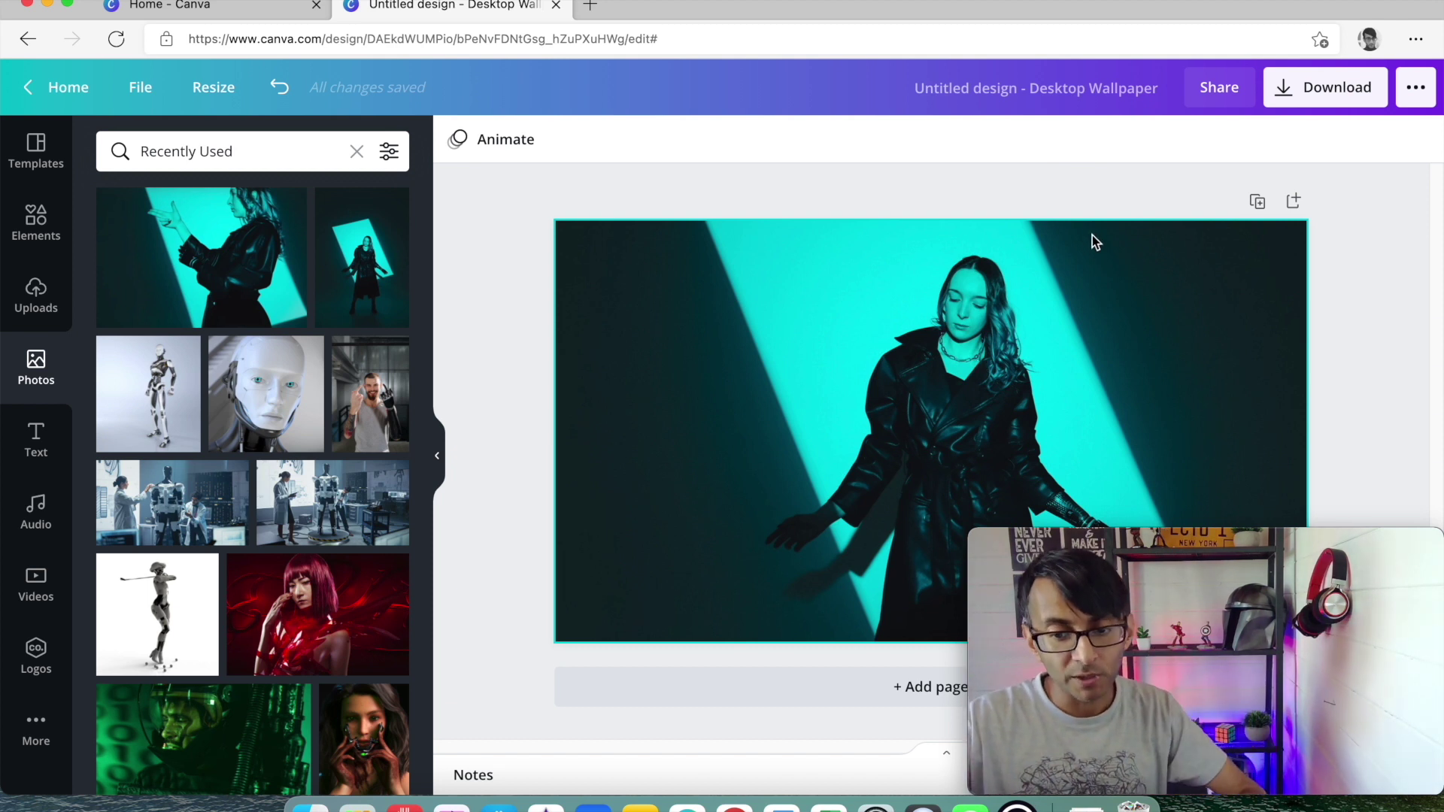
Duplicate the photo page and try the Chipped and Sliced glitches on page 1's photo
click(1258, 203)
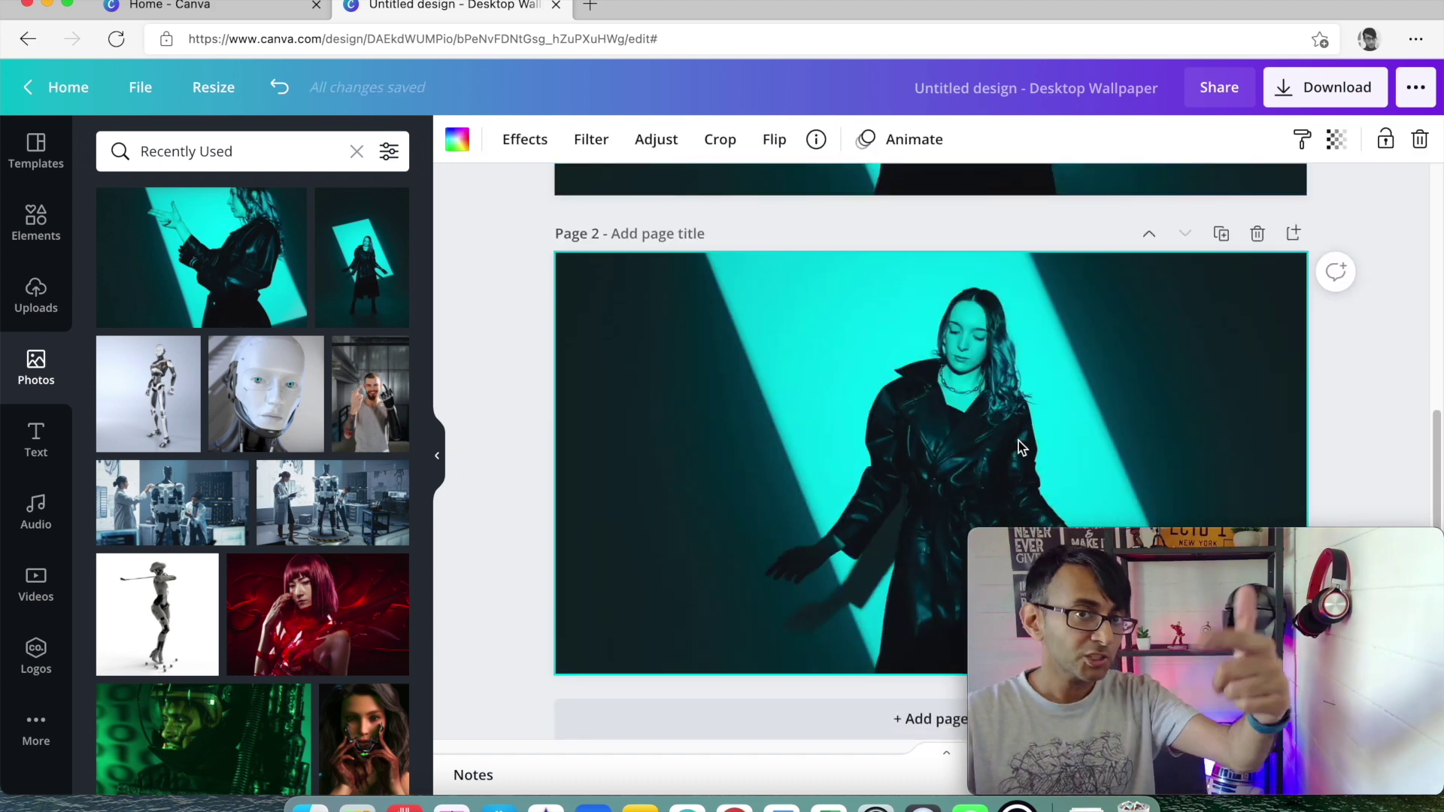
scroll(1018, 441, up, 5)
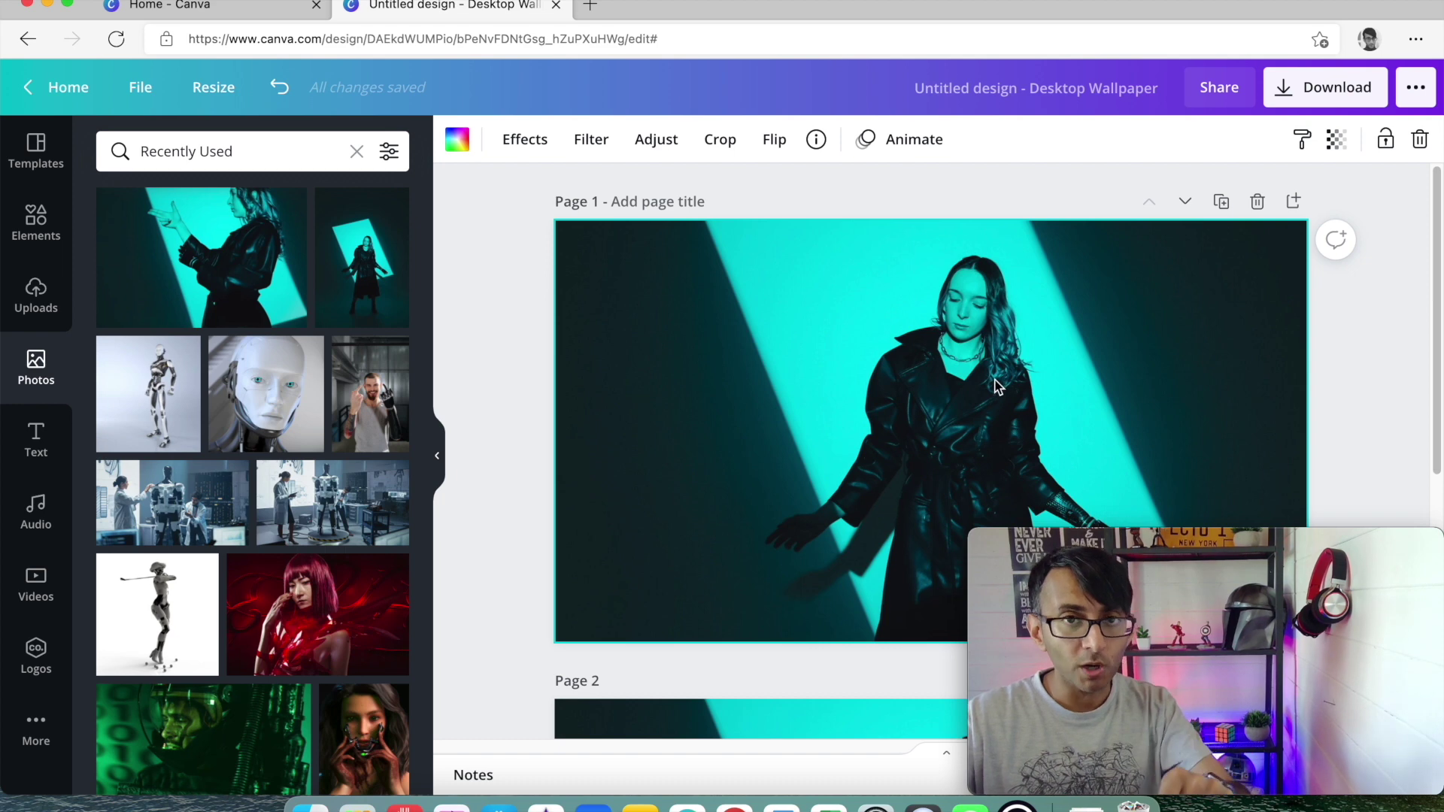
click(529, 147)
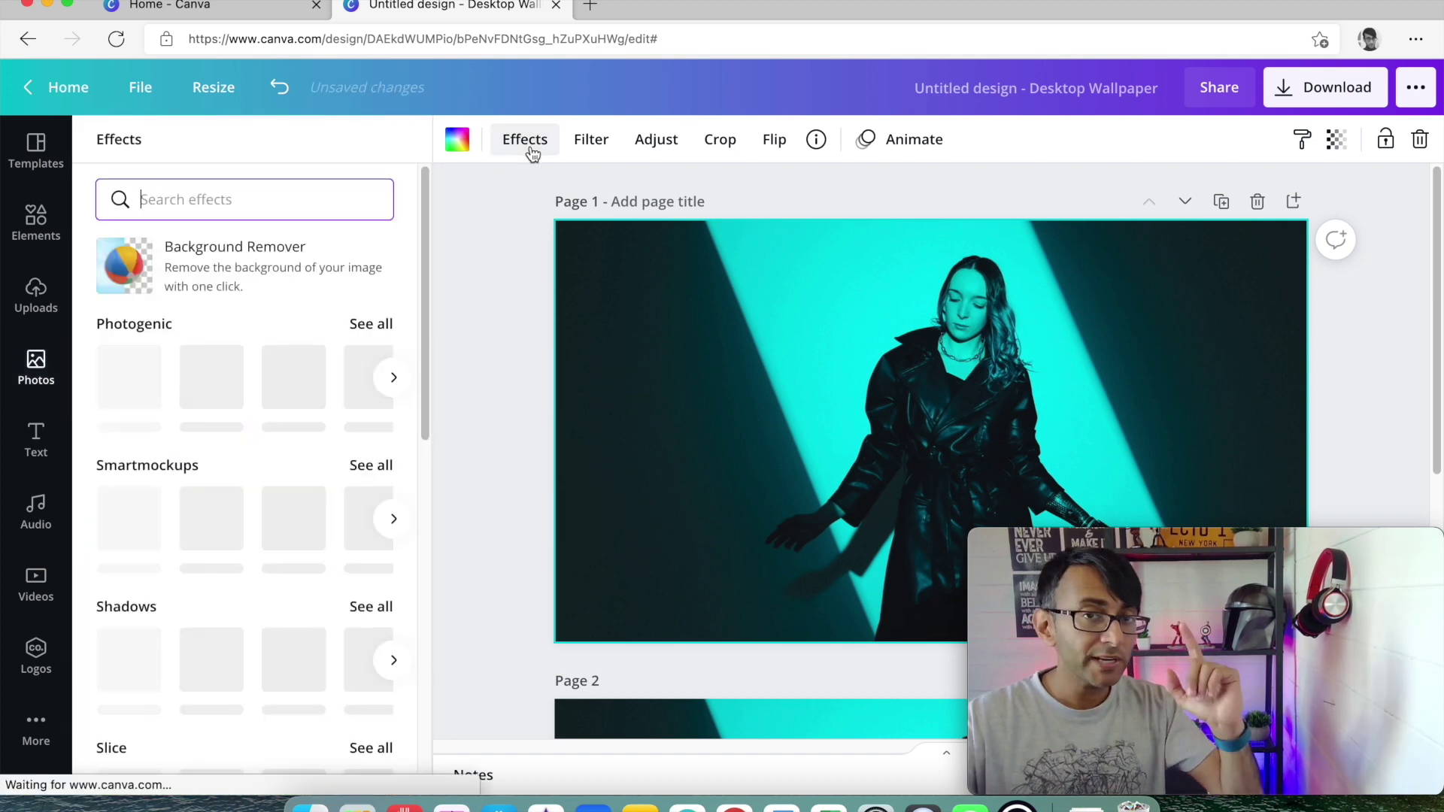
scroll(242, 516, down, 7)
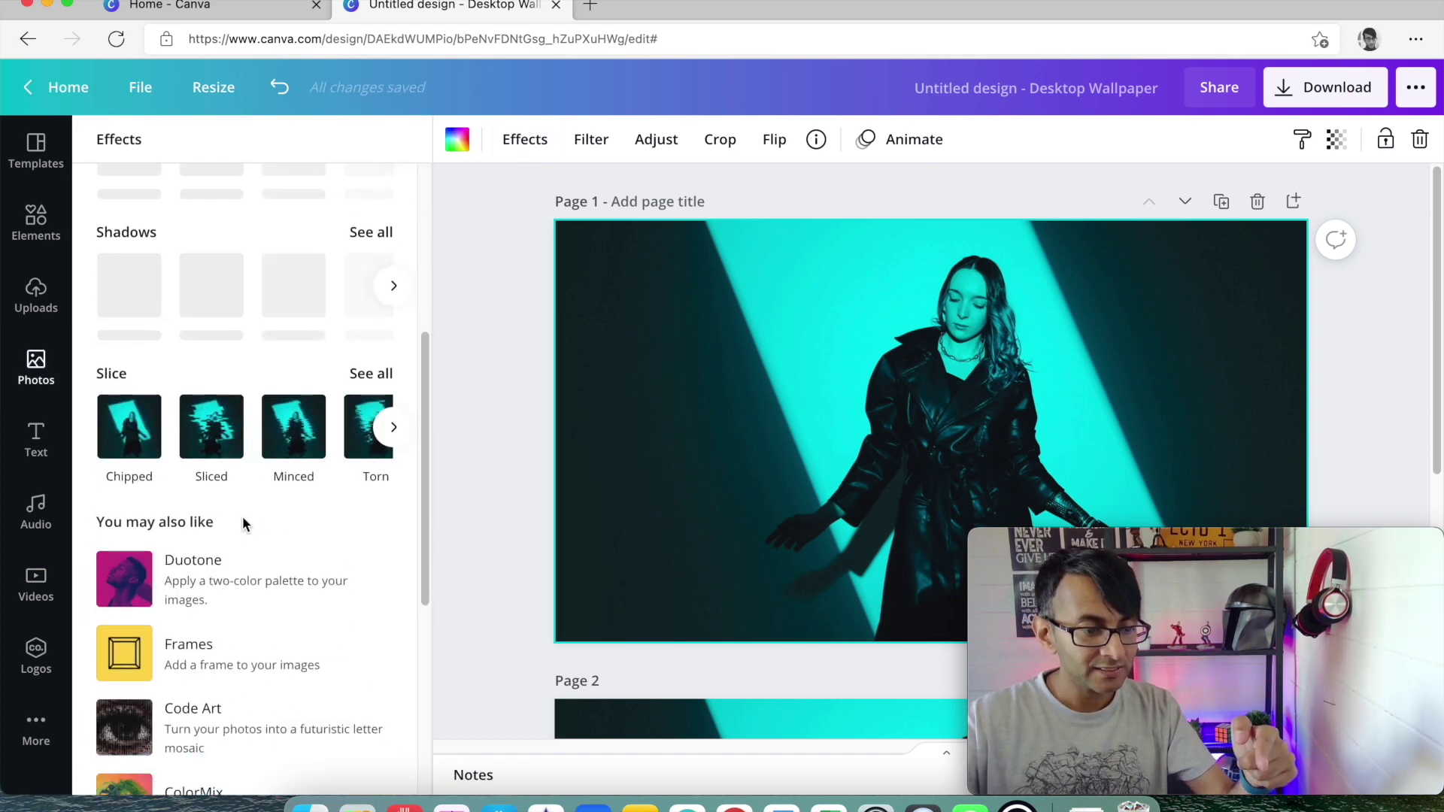
click(353, 236)
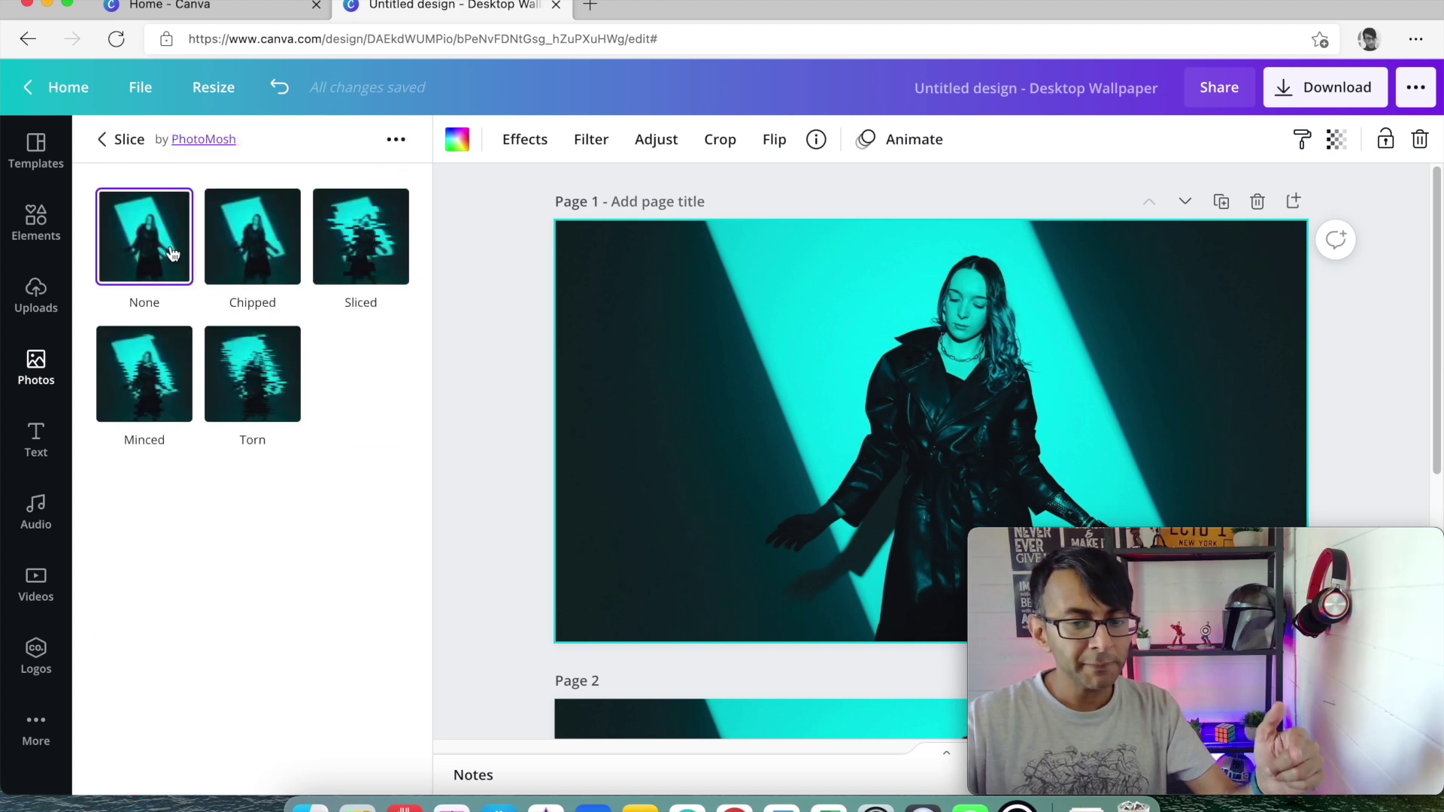
click(264, 251)
click(351, 254)
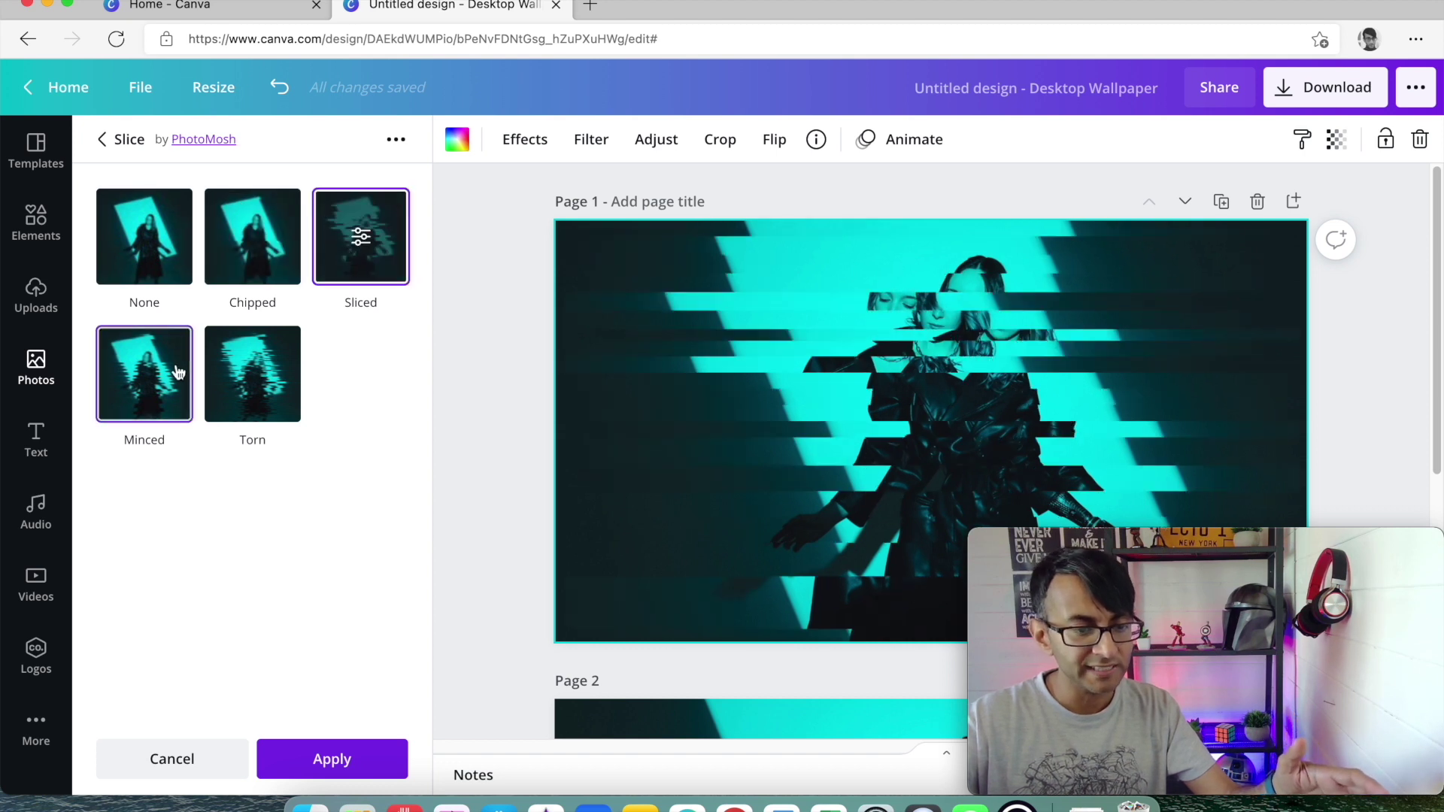
Compare the Minced, Torn and Chipped glitches, then settle on Sliced for page 1
click(178, 372)
click(355, 259)
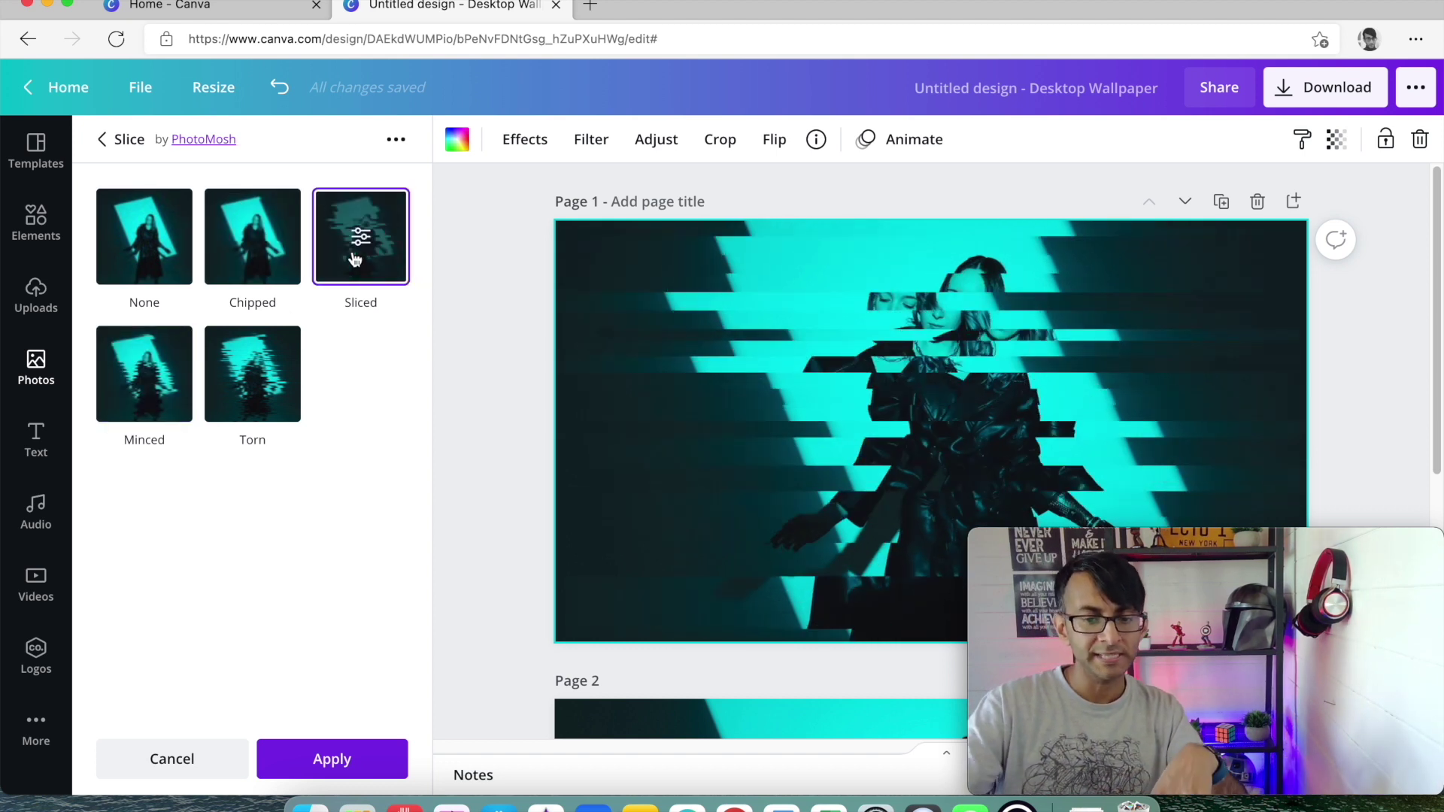
click(289, 342)
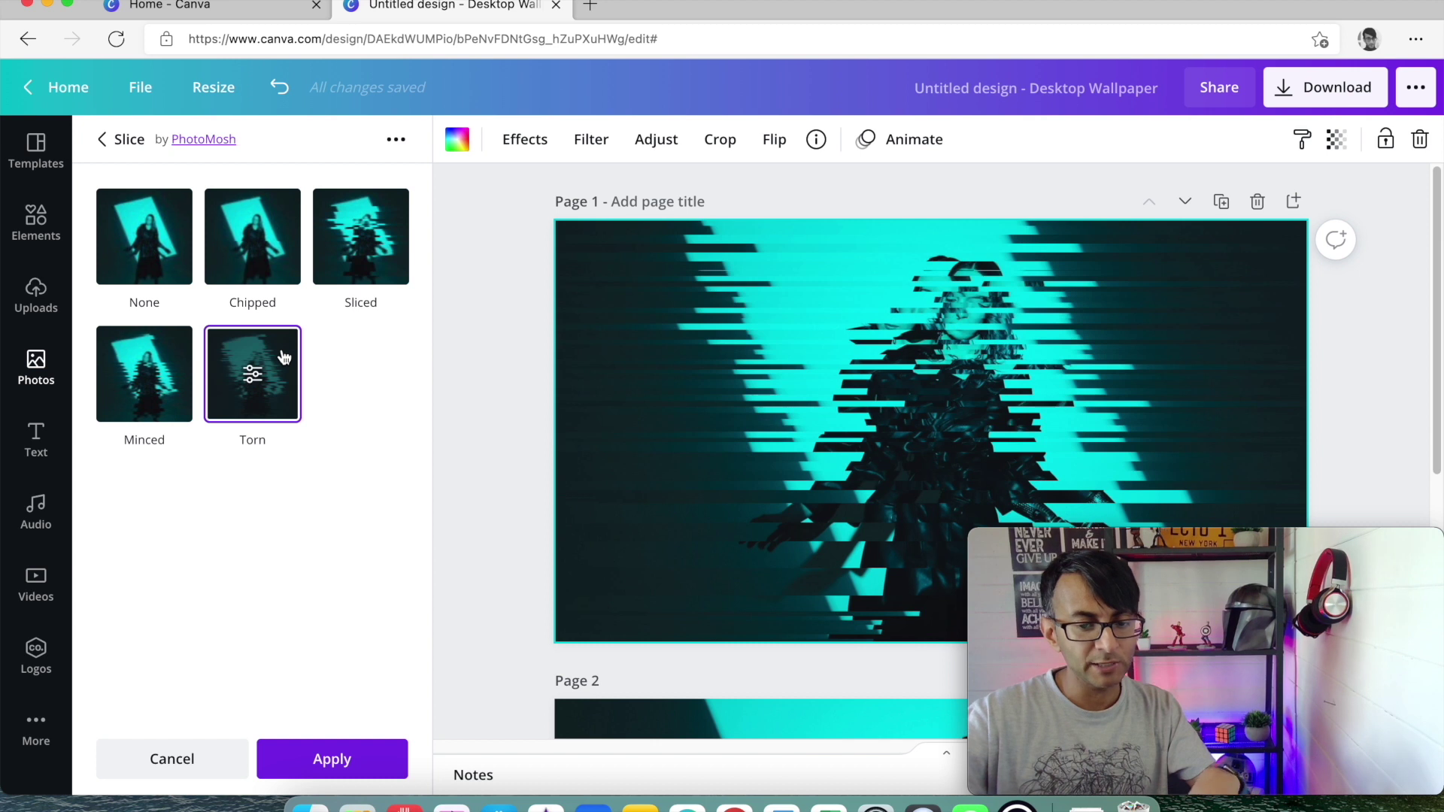
click(172, 391)
click(242, 283)
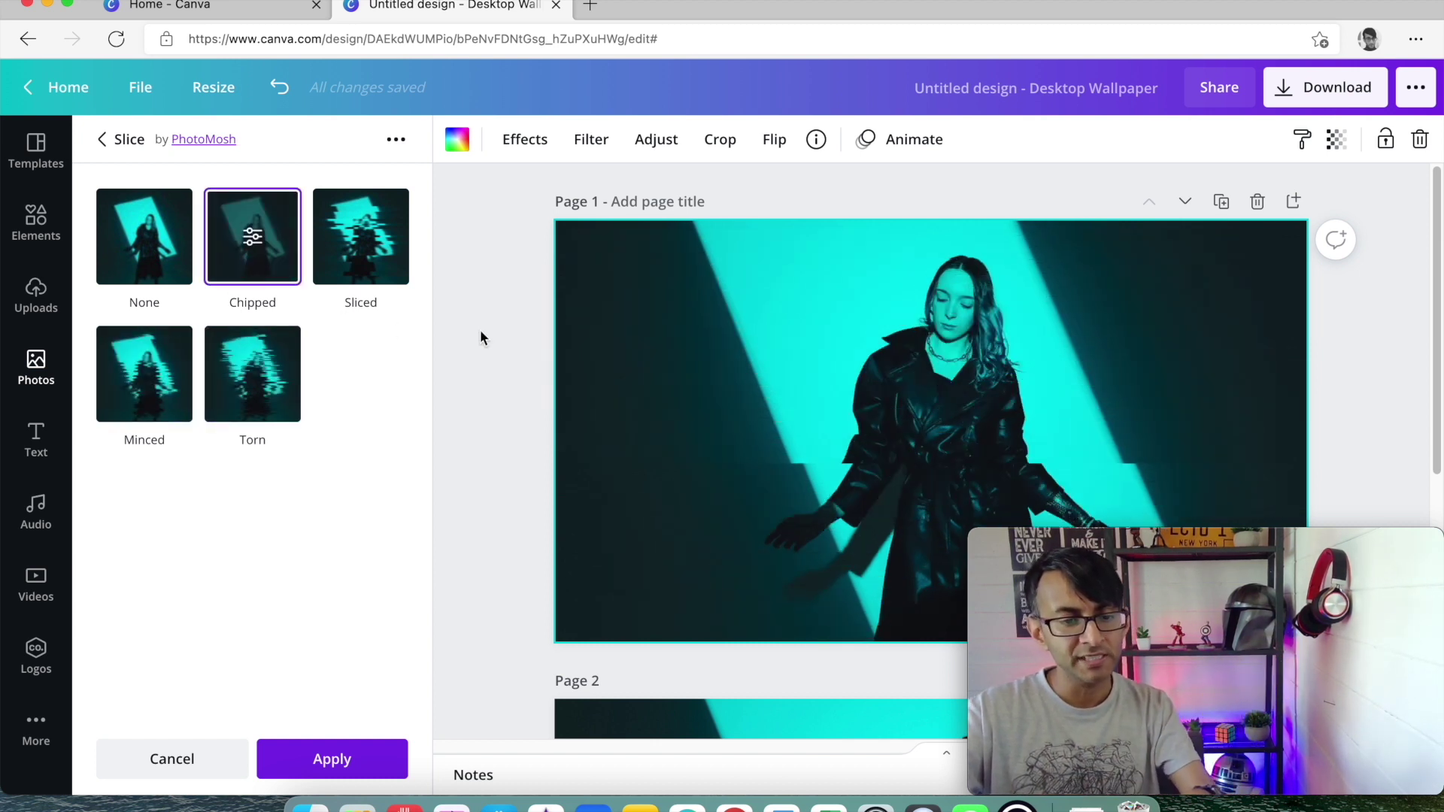
click(385, 254)
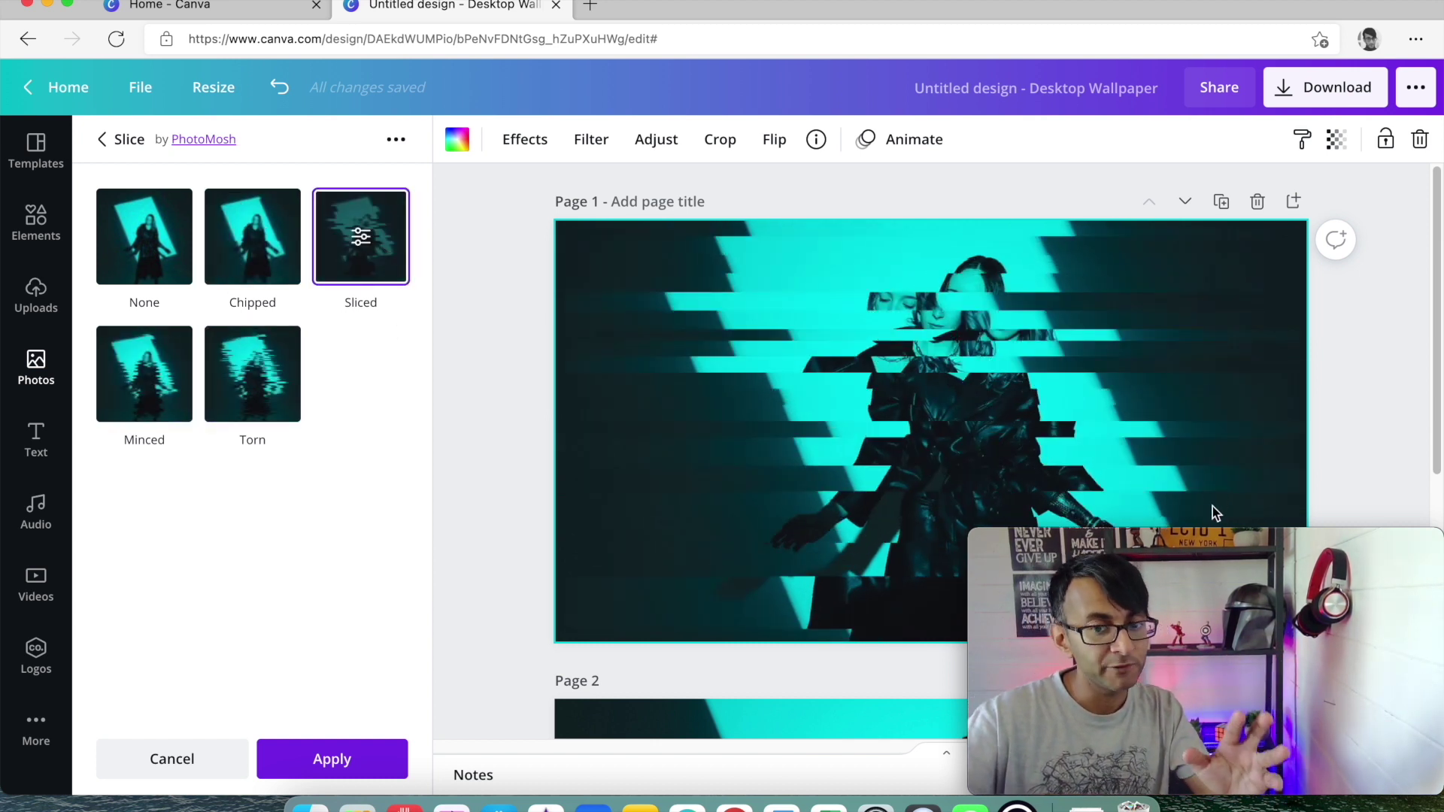
scroll(881, 417, down, 5)
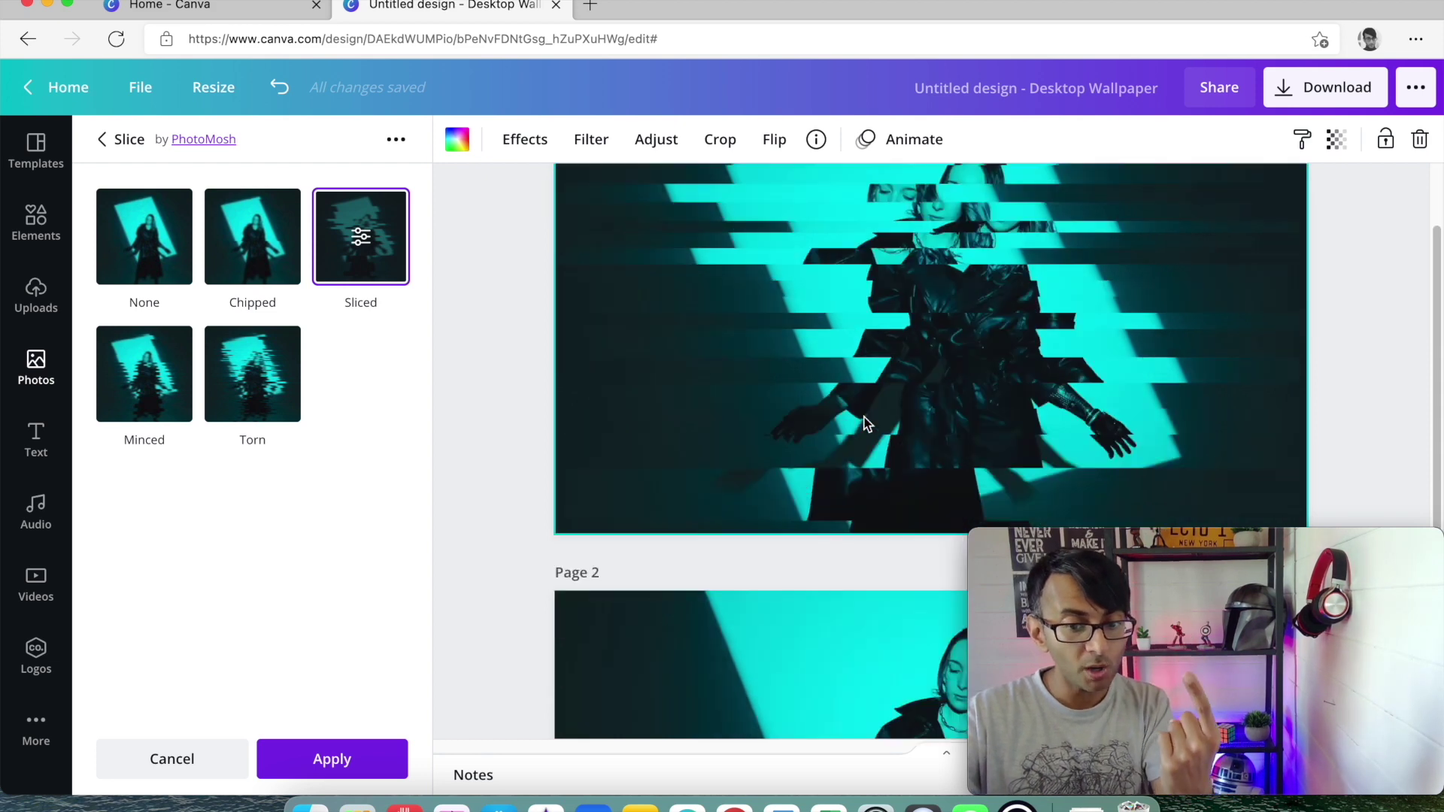
Strip the teal background from page 2's photo with Background Remover, touching up the cutout
click(897, 391)
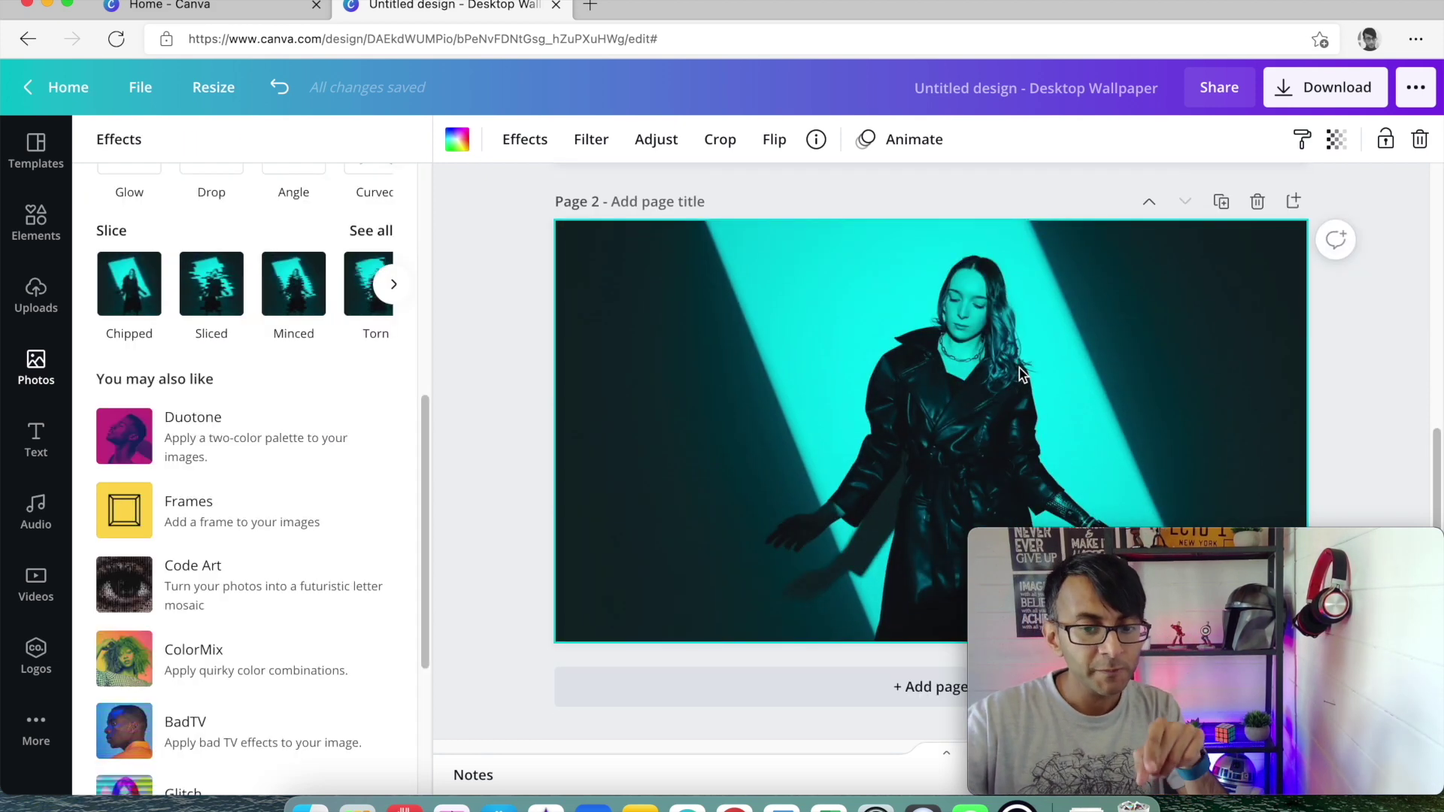
click(494, 145)
click(529, 149)
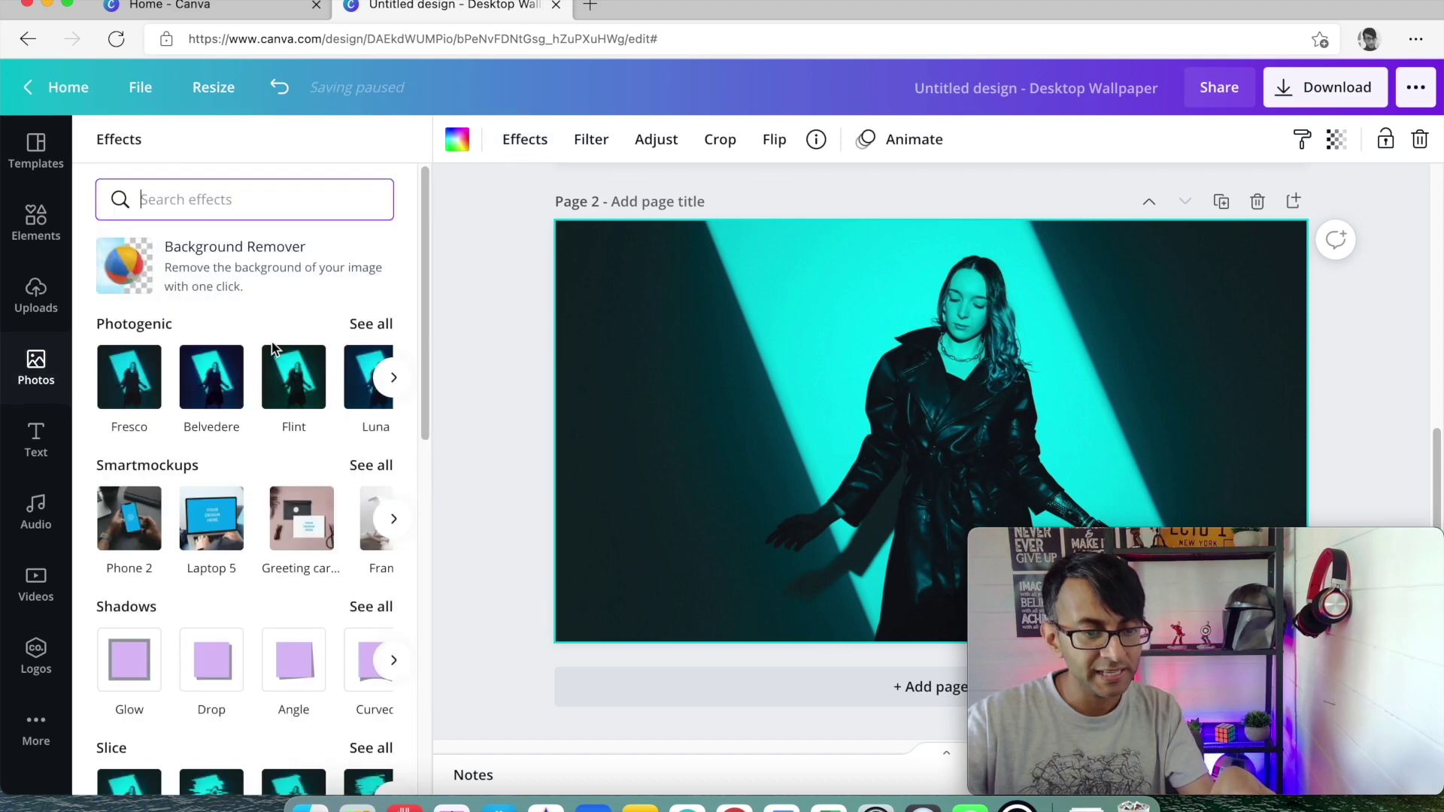
scroll(290, 484, down, 10)
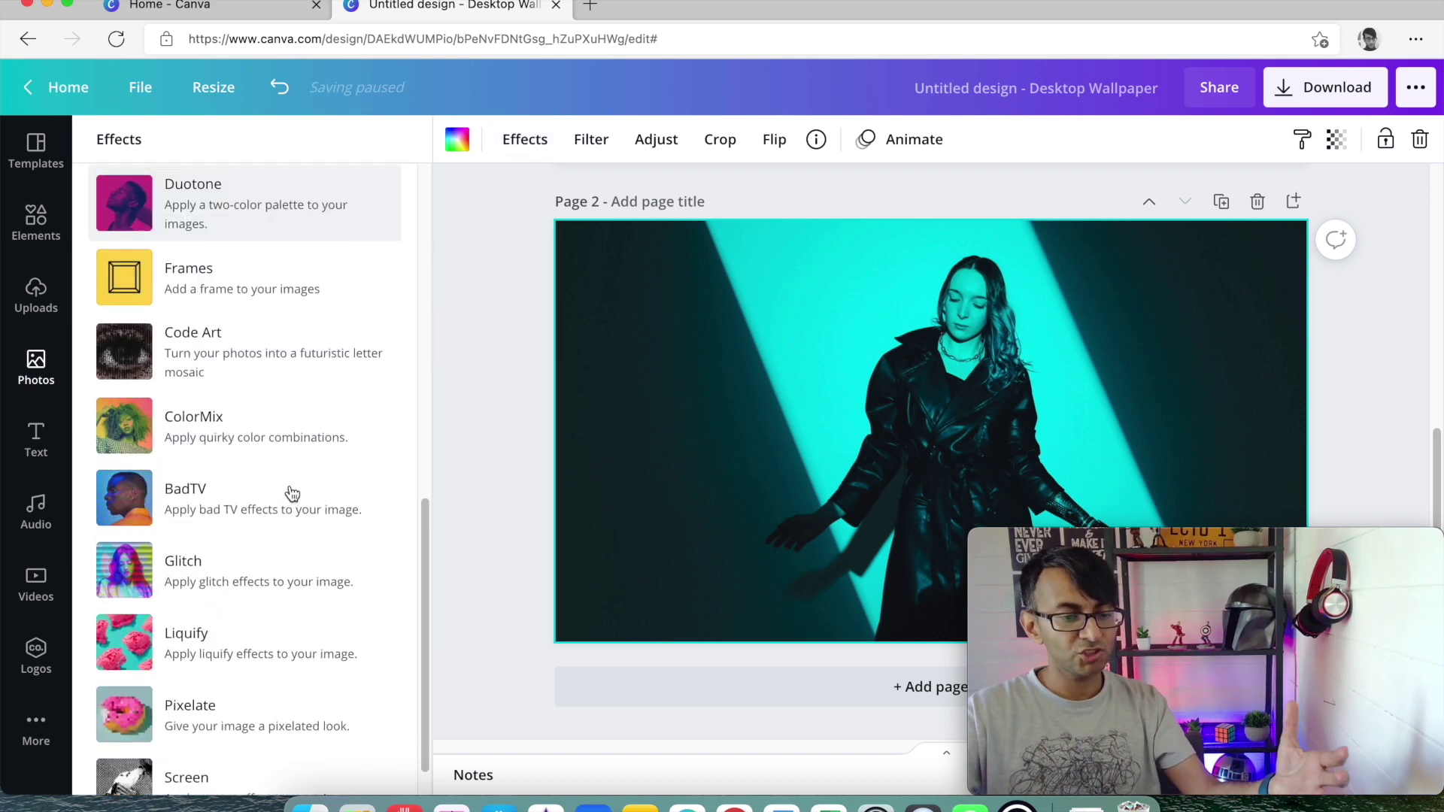
scroll(292, 493, up, 7)
scroll(284, 478, up, 2)
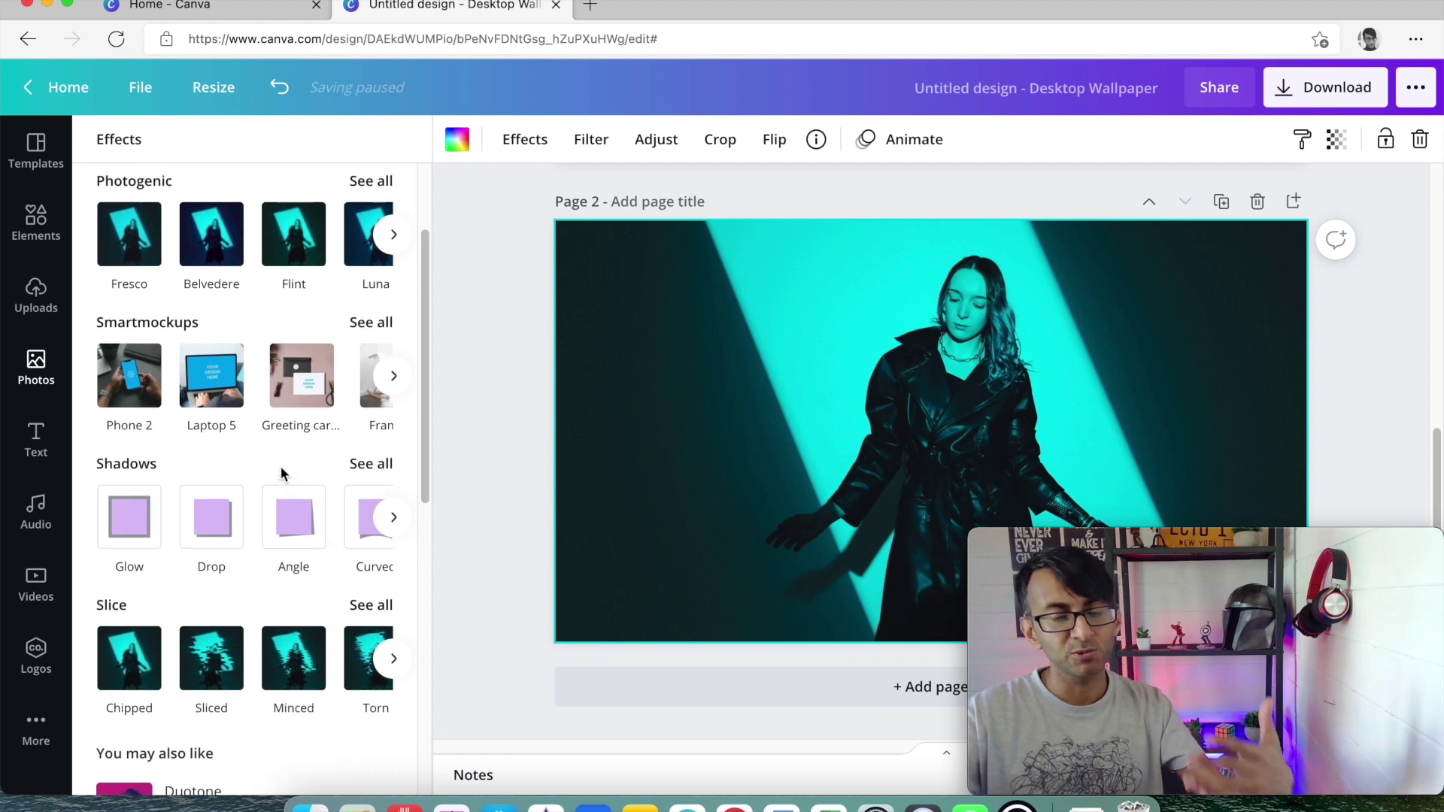
scroll(313, 443, up, 2)
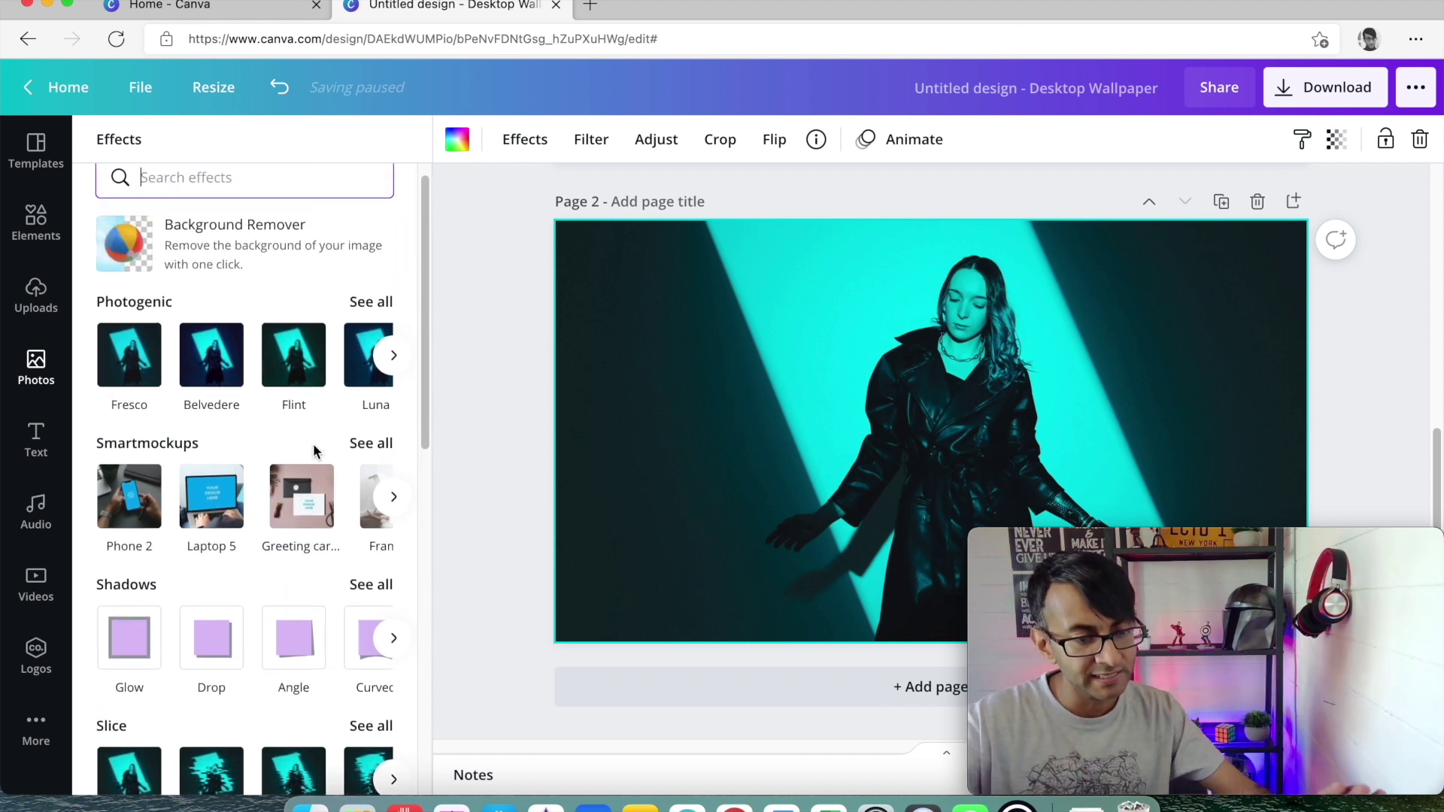
click(133, 275)
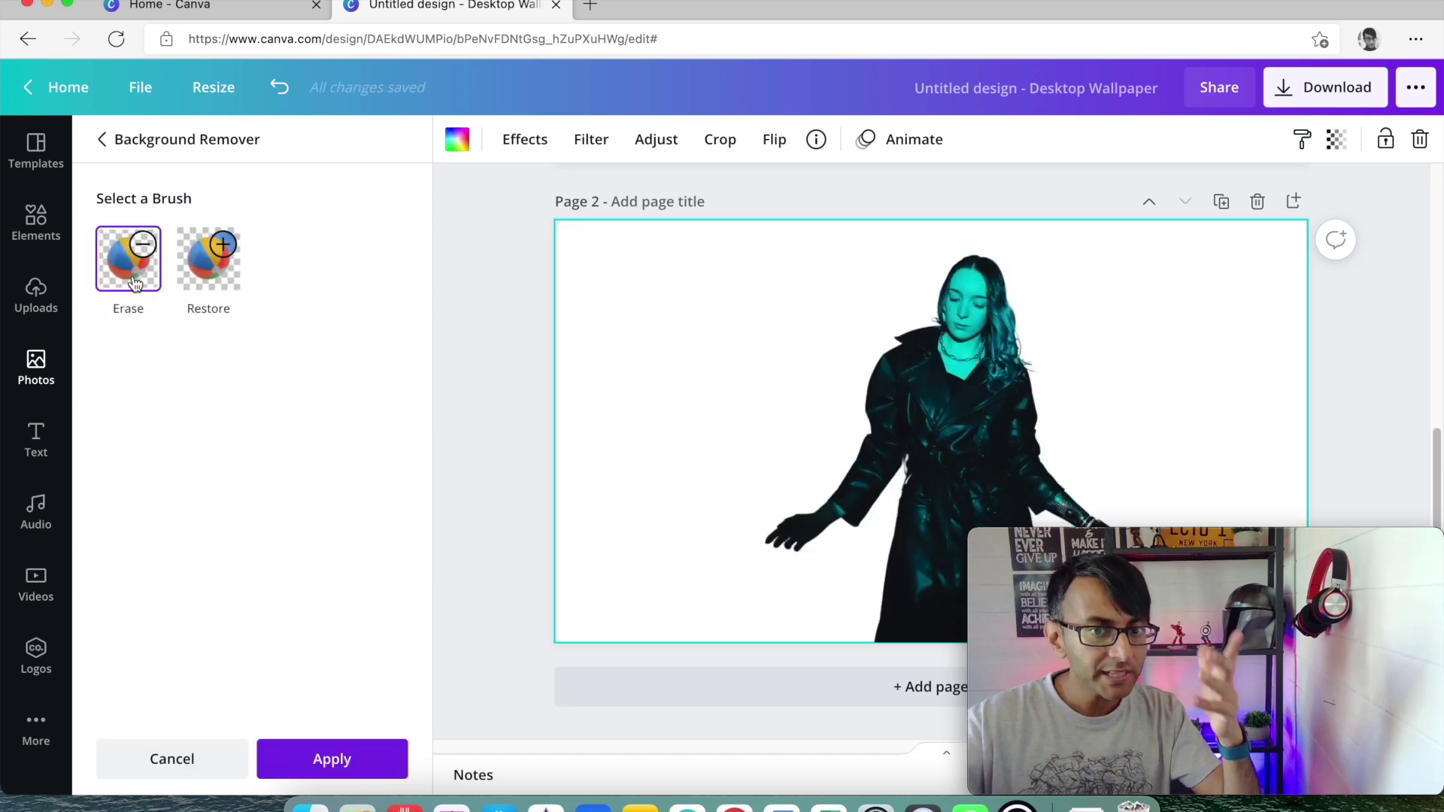
drag(1233, 540, 1296, 517)
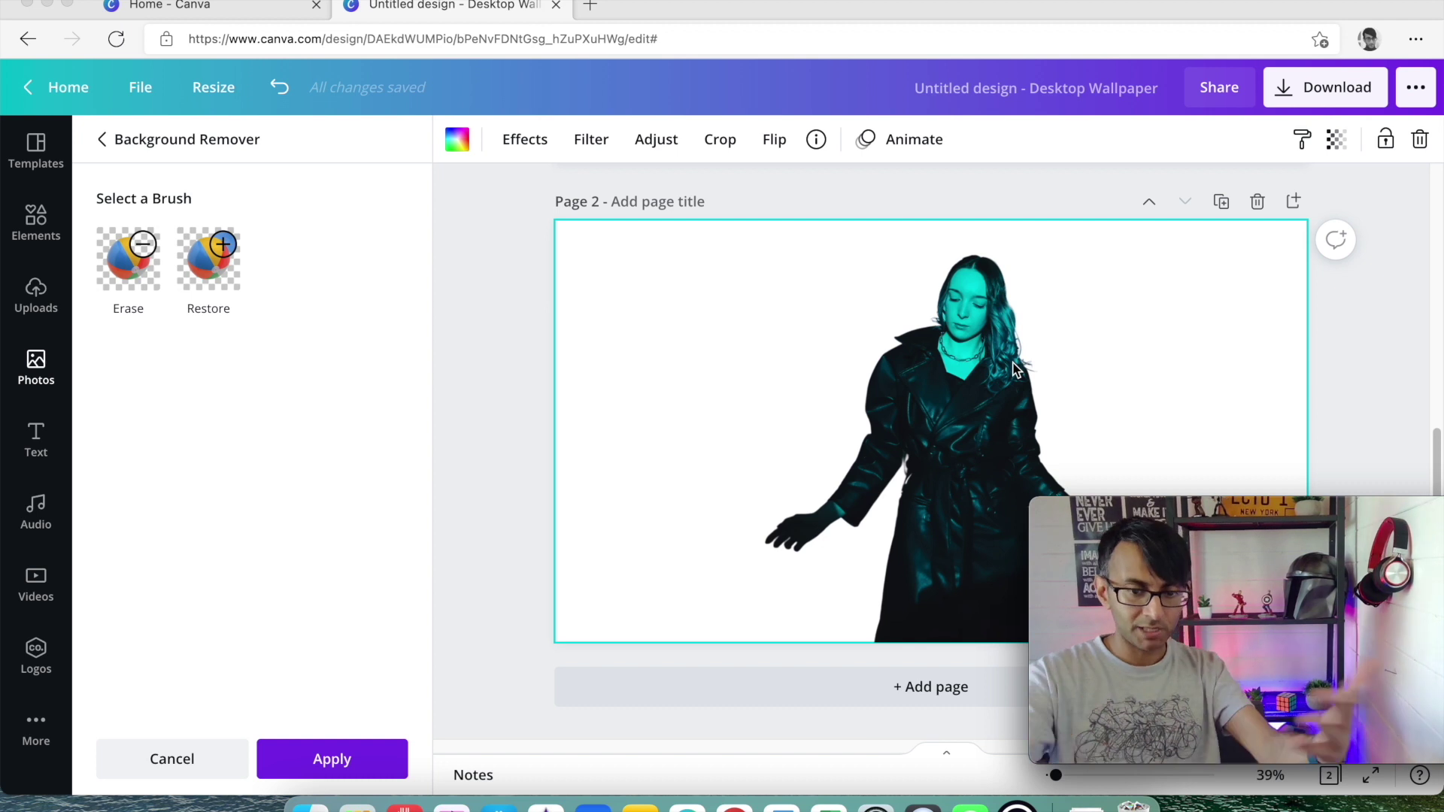
Drag page 2's cutout onto page 1, then undo when it replaces the glitch artwork
key(Escape)
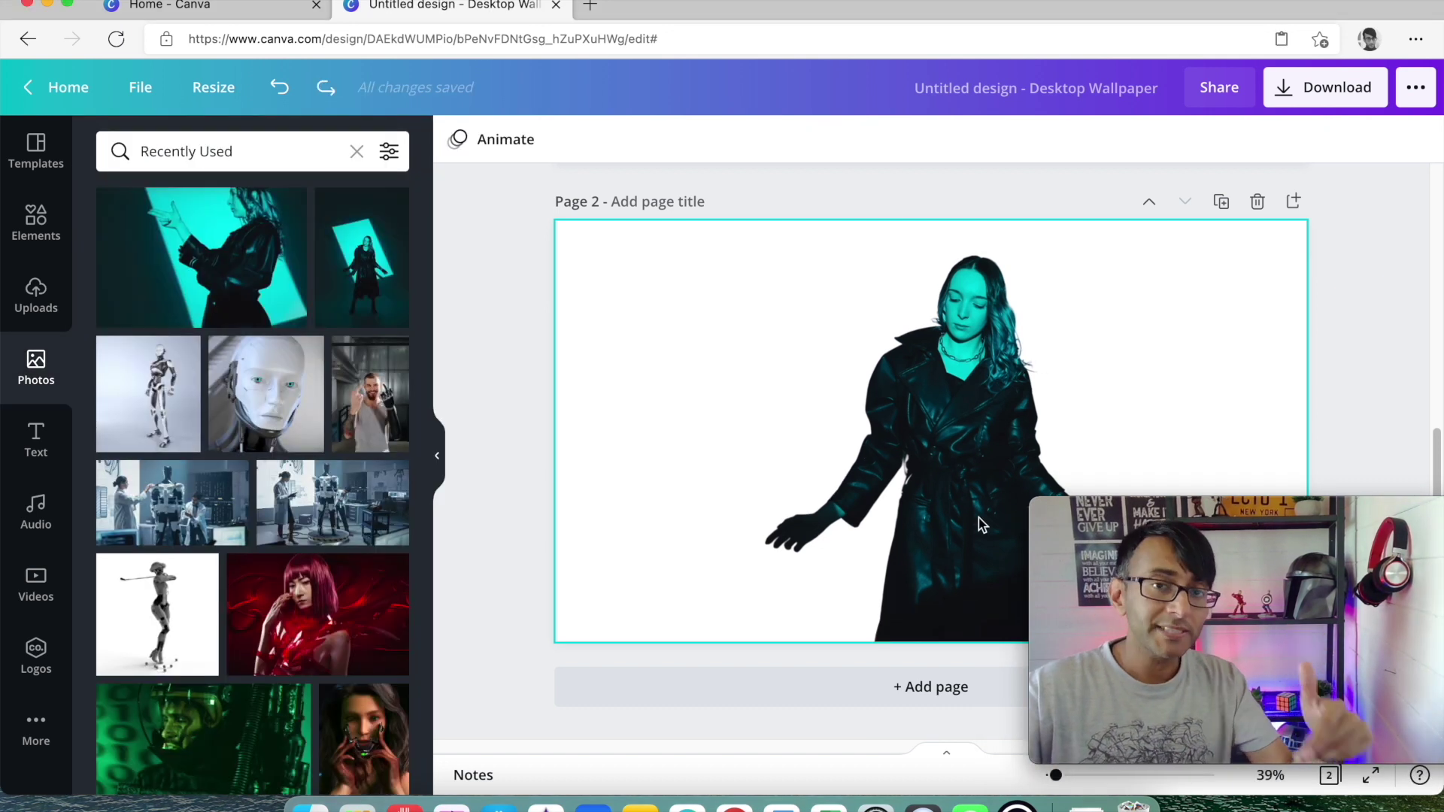
click(963, 467)
scroll(978, 451, up, 6)
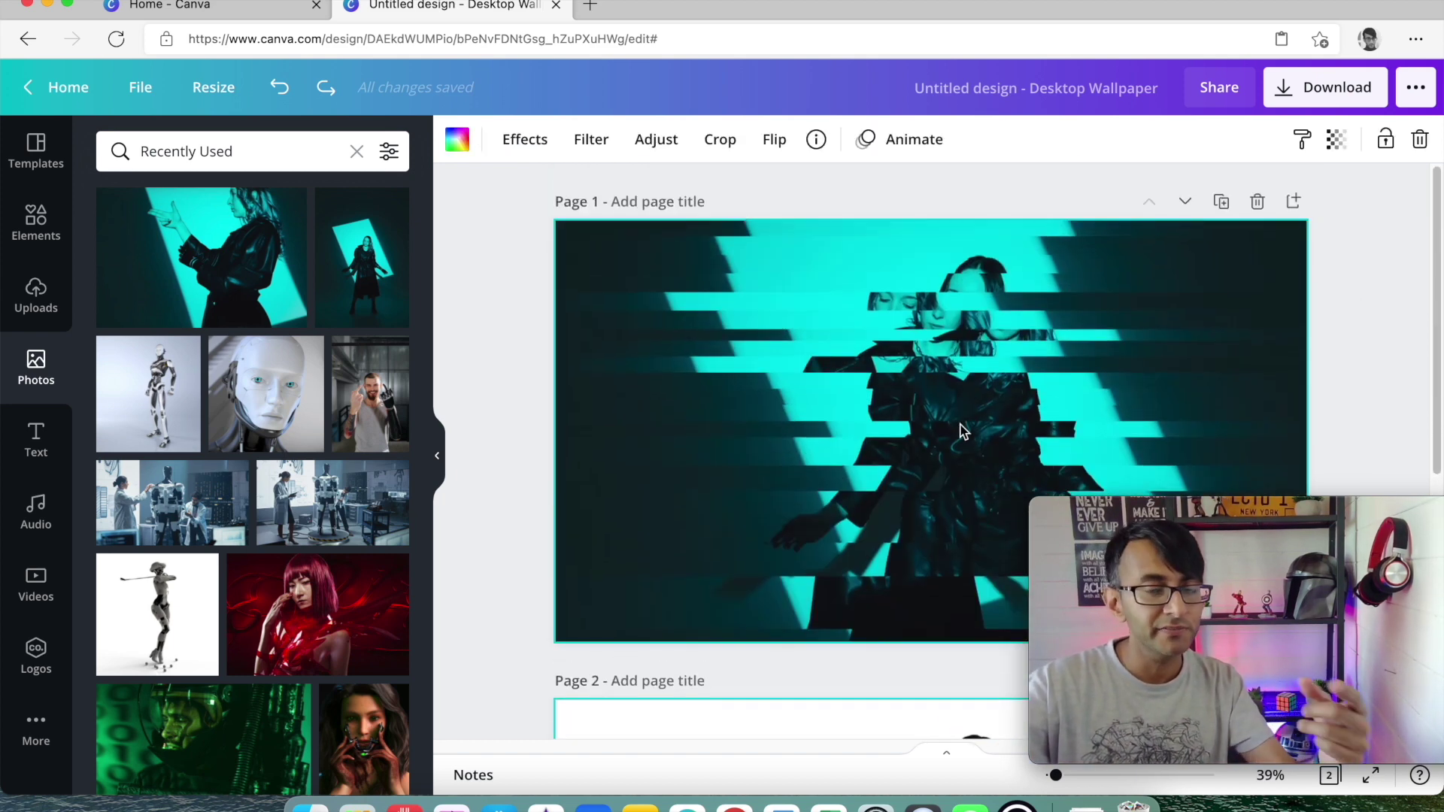
scroll(931, 544, down, 3)
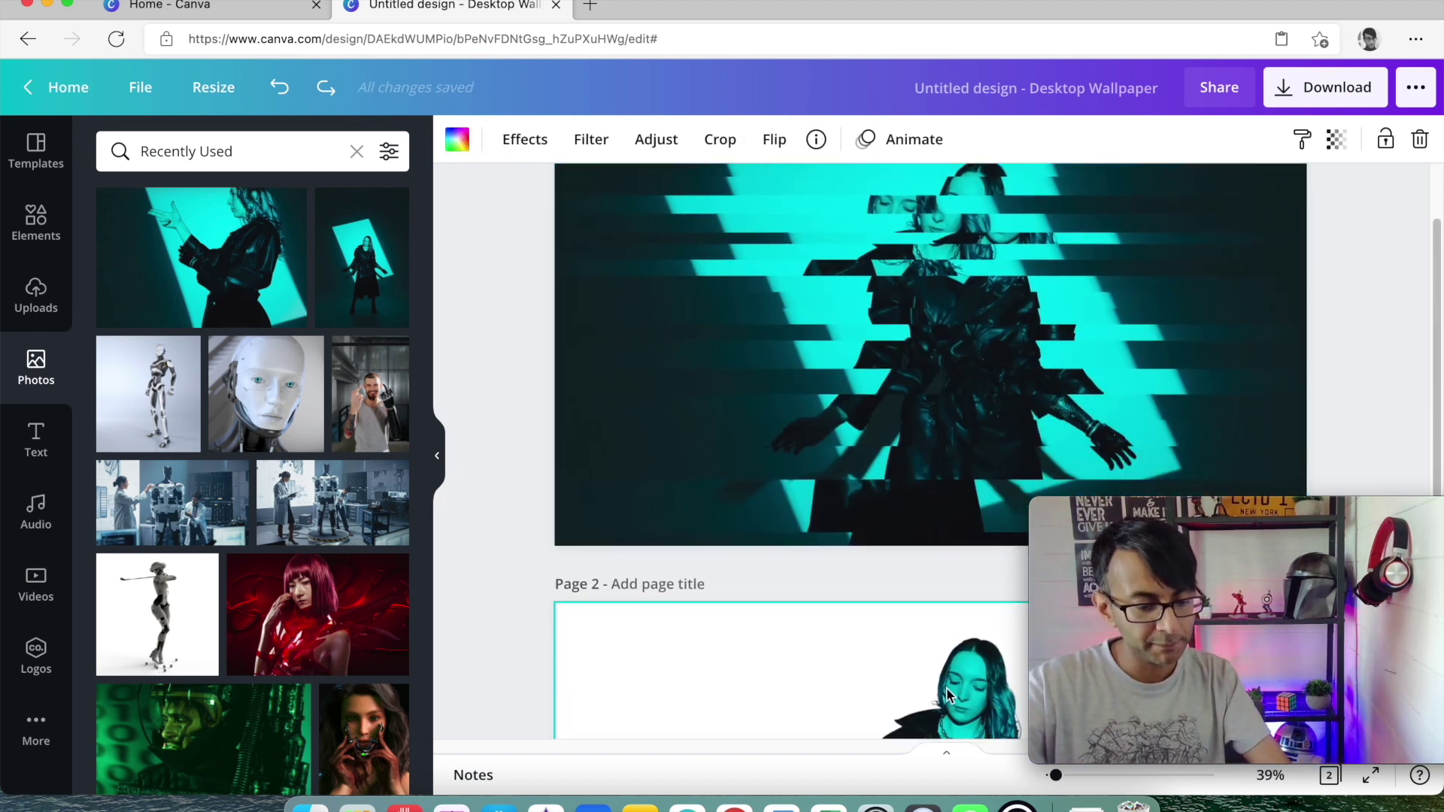
drag(947, 695, 850, 442)
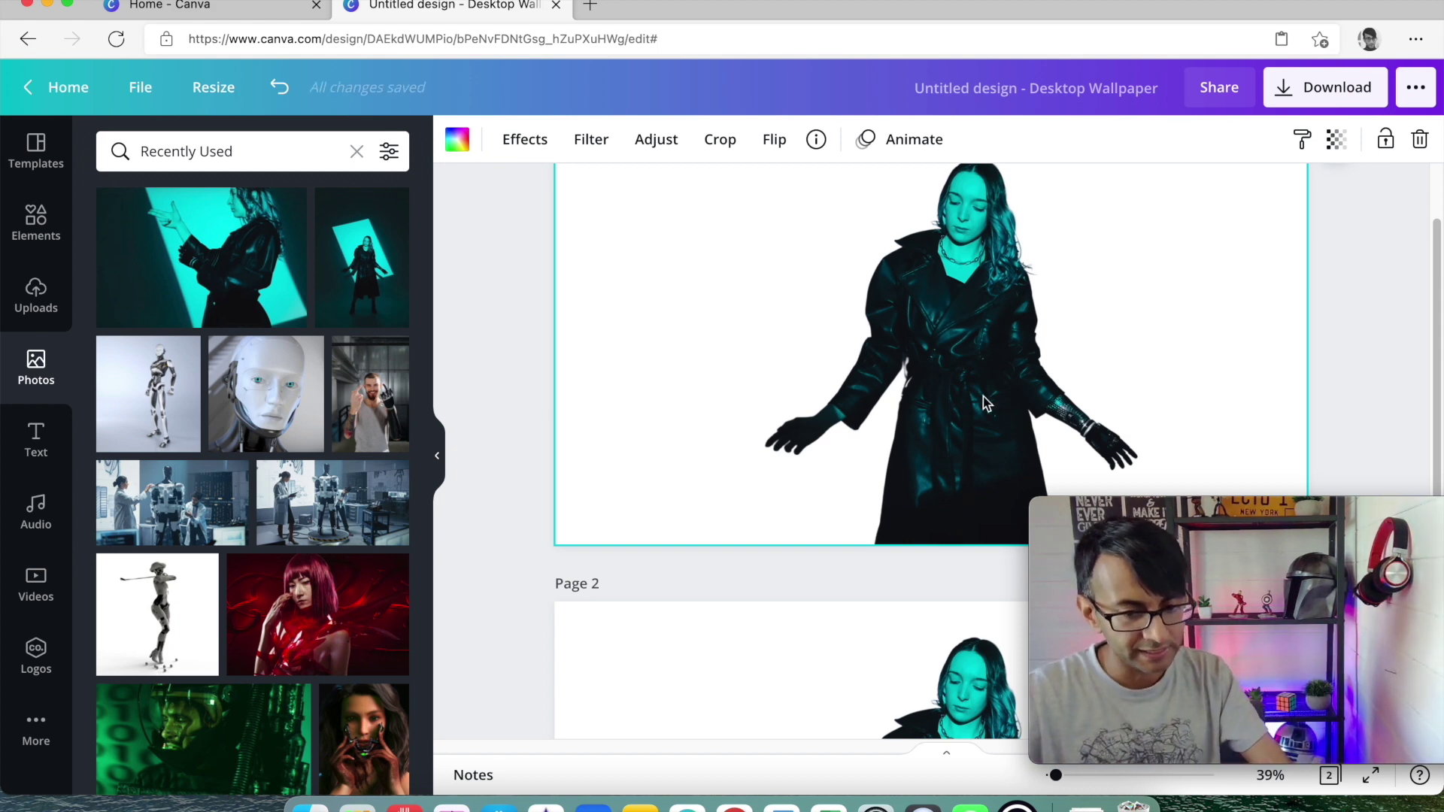
key(super+z)
right_click(963, 483)
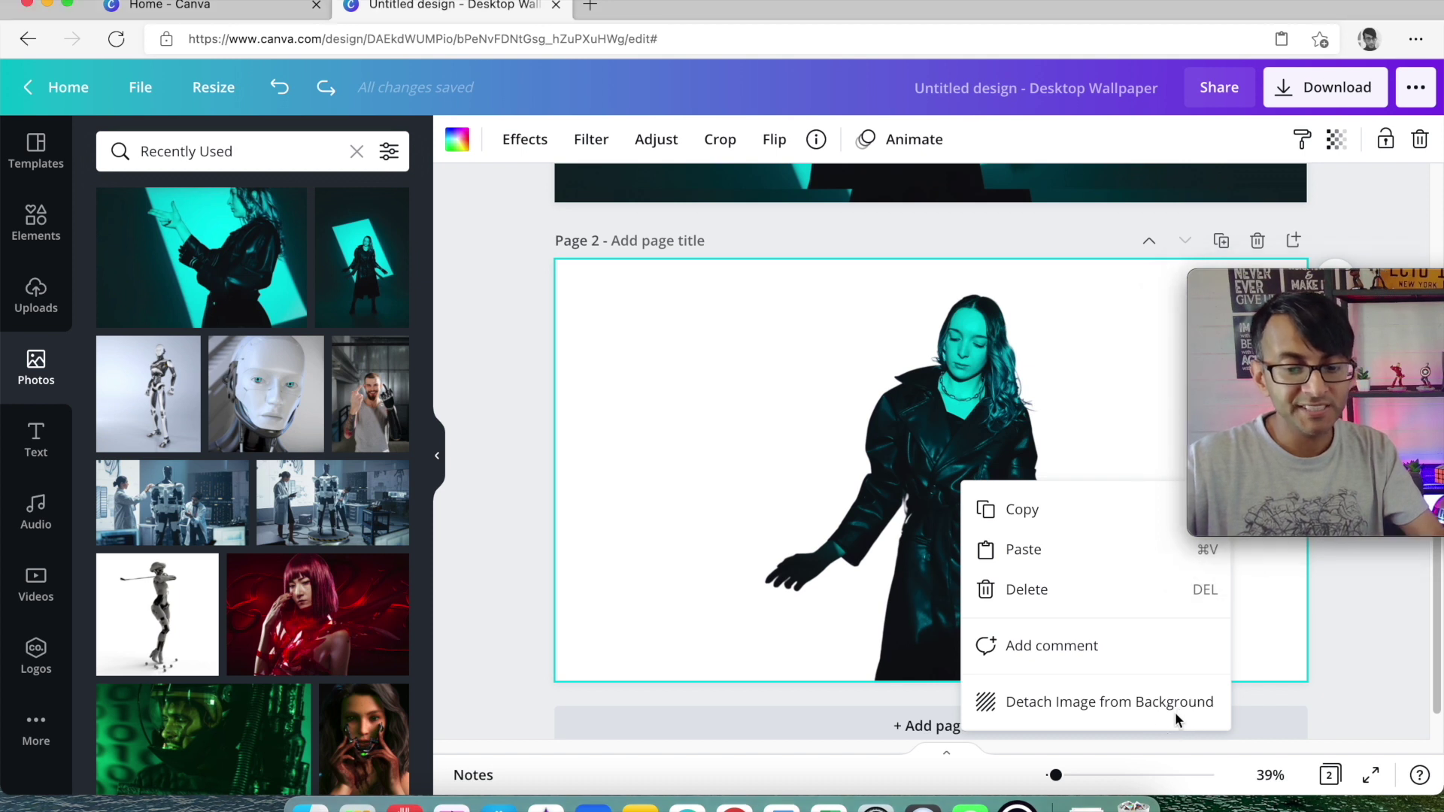
Detach the woman from the page 2 background and move the cutout onto page 1
click(1175, 713)
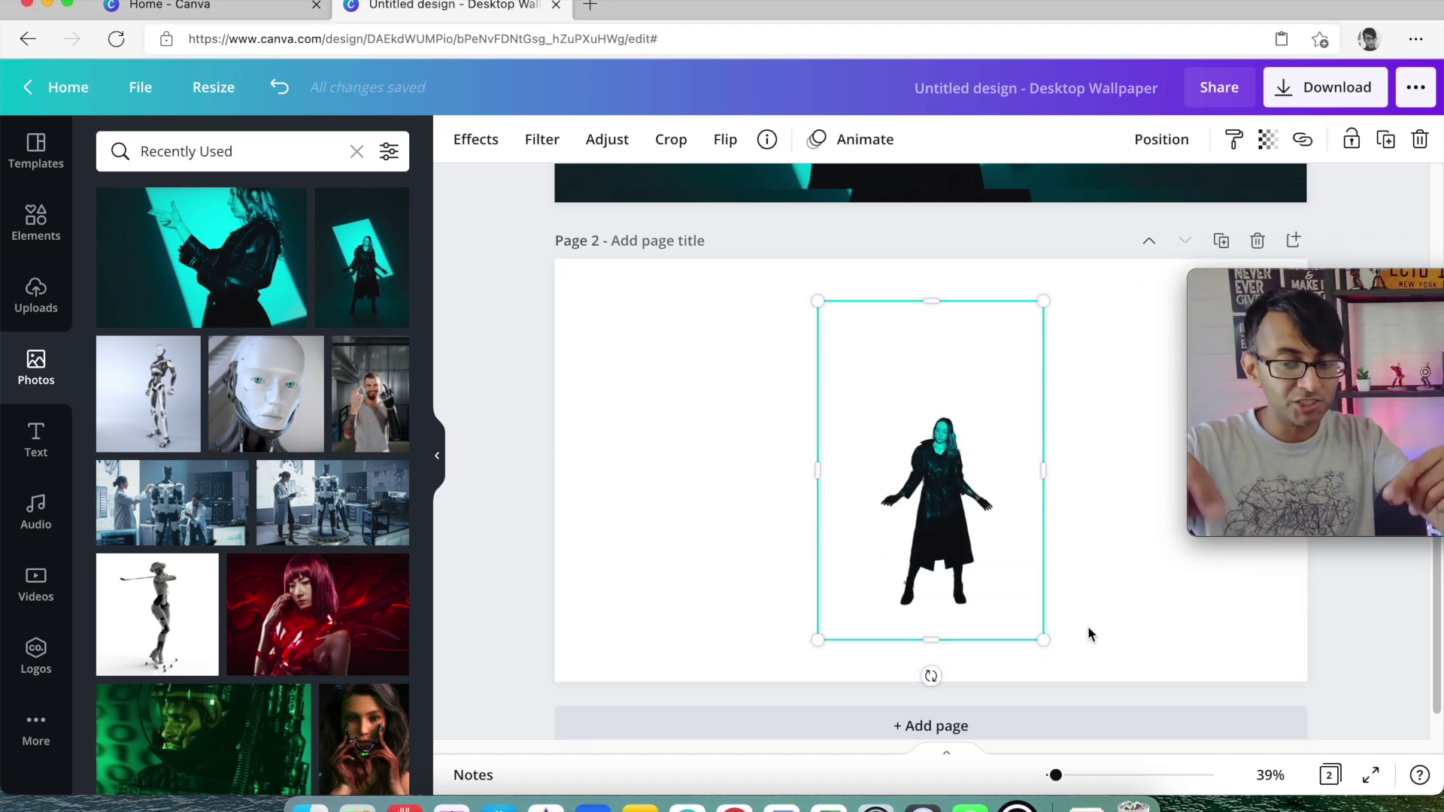
scroll(1090, 576, up, 1)
scroll(1092, 582, up, 3)
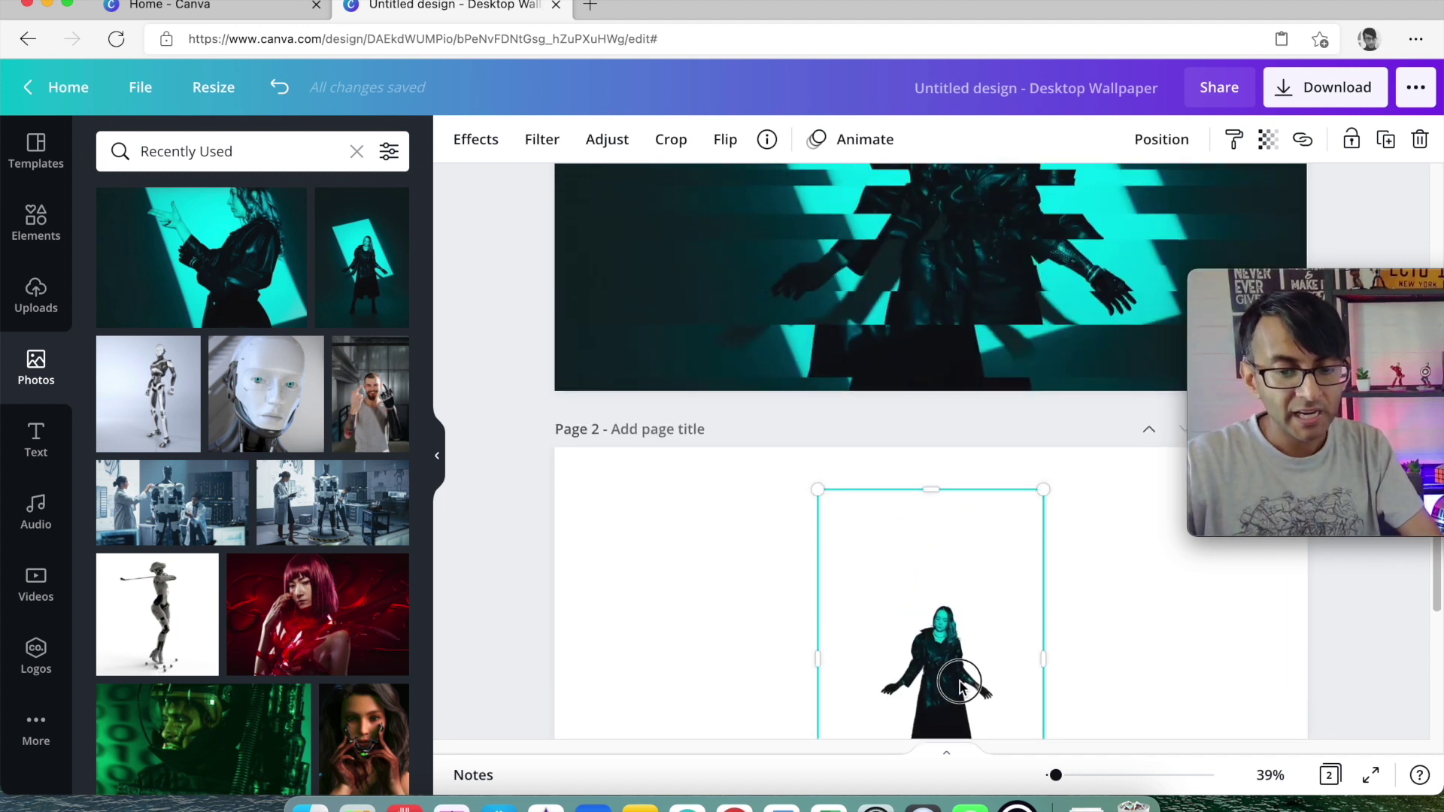
drag(960, 686, 924, 252)
scroll(953, 282, up, 3)
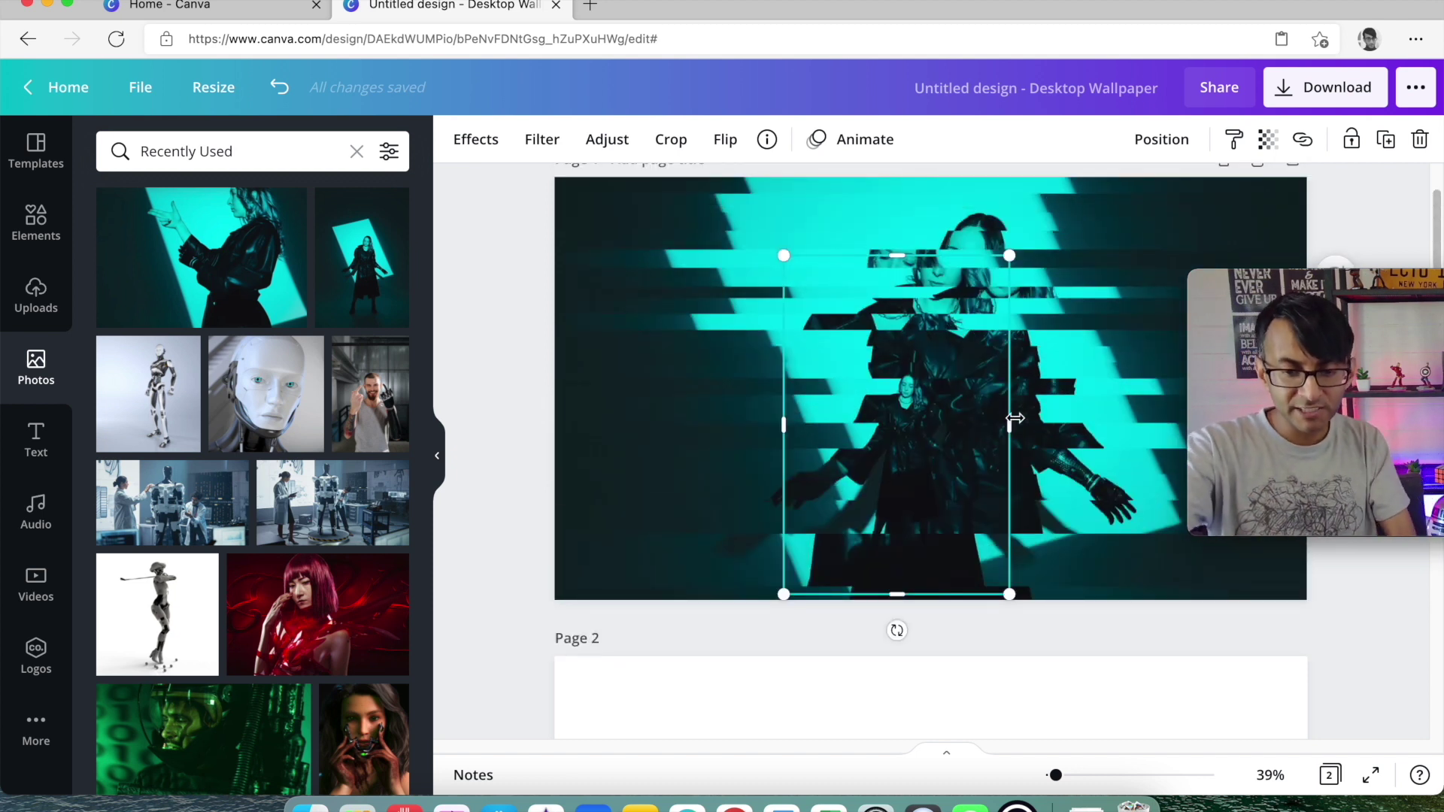
click(925, 444)
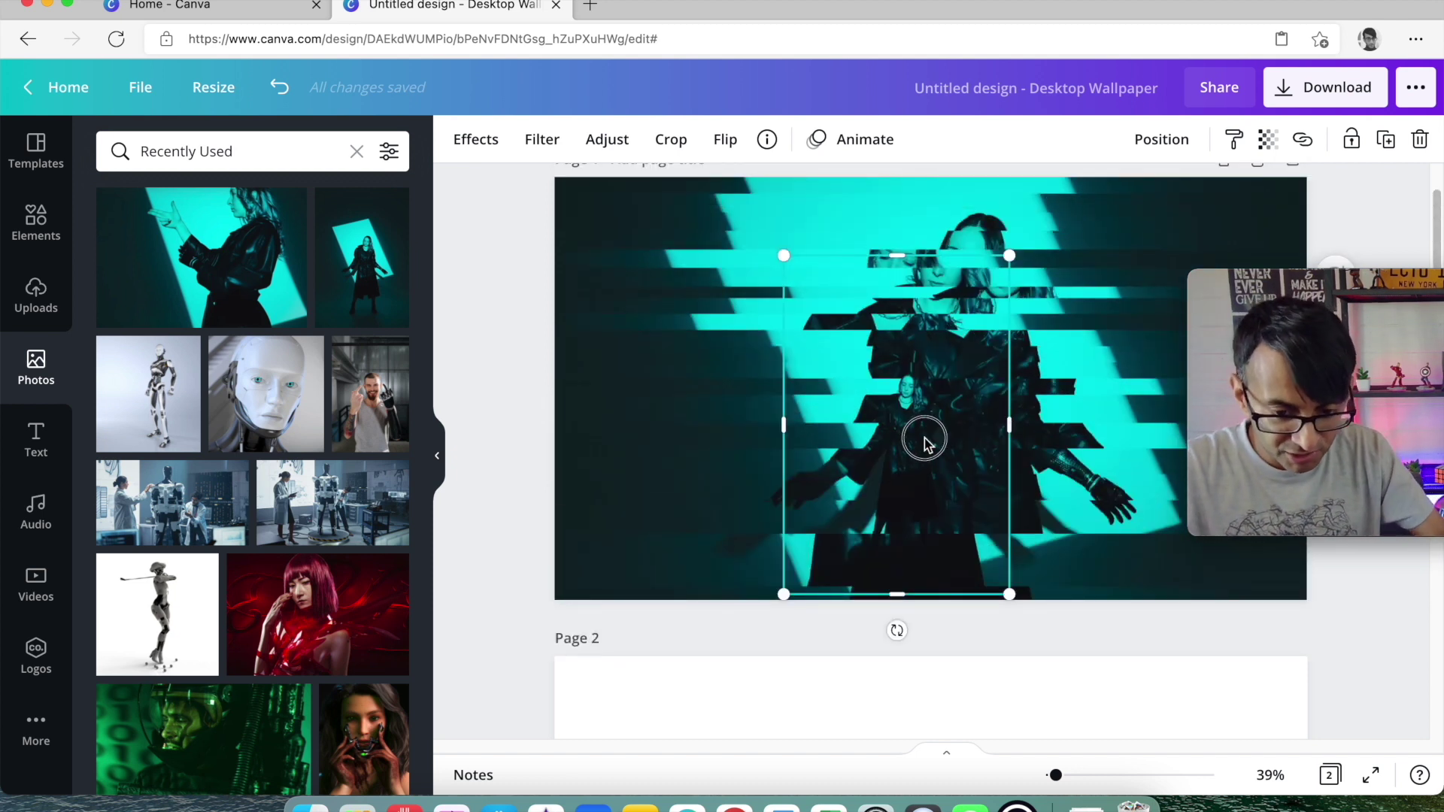
drag(925, 444, 846, 340)
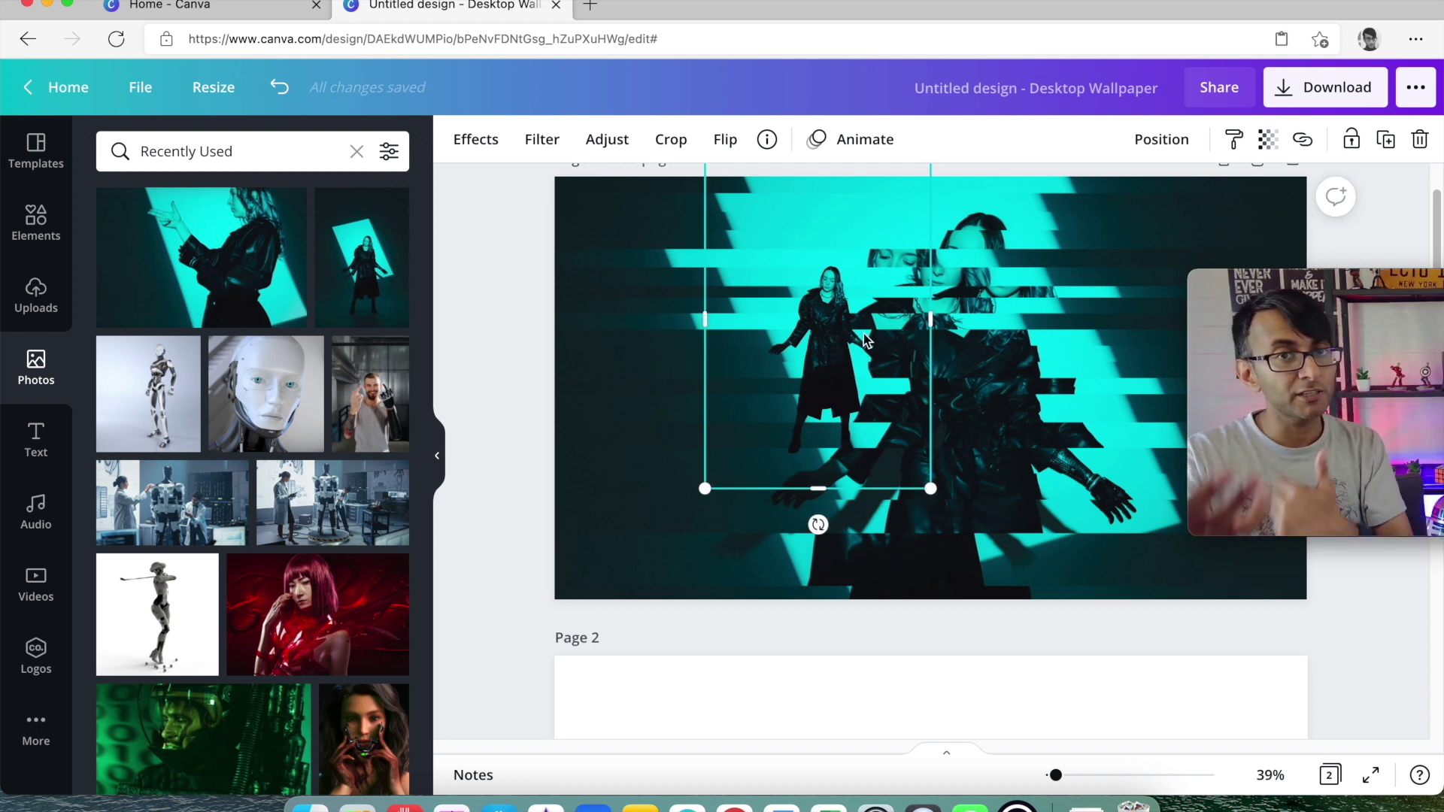
Enlarge and position the cutout over the Sliced-glitch photo, aligned with the original figure
right_click(1083, 328)
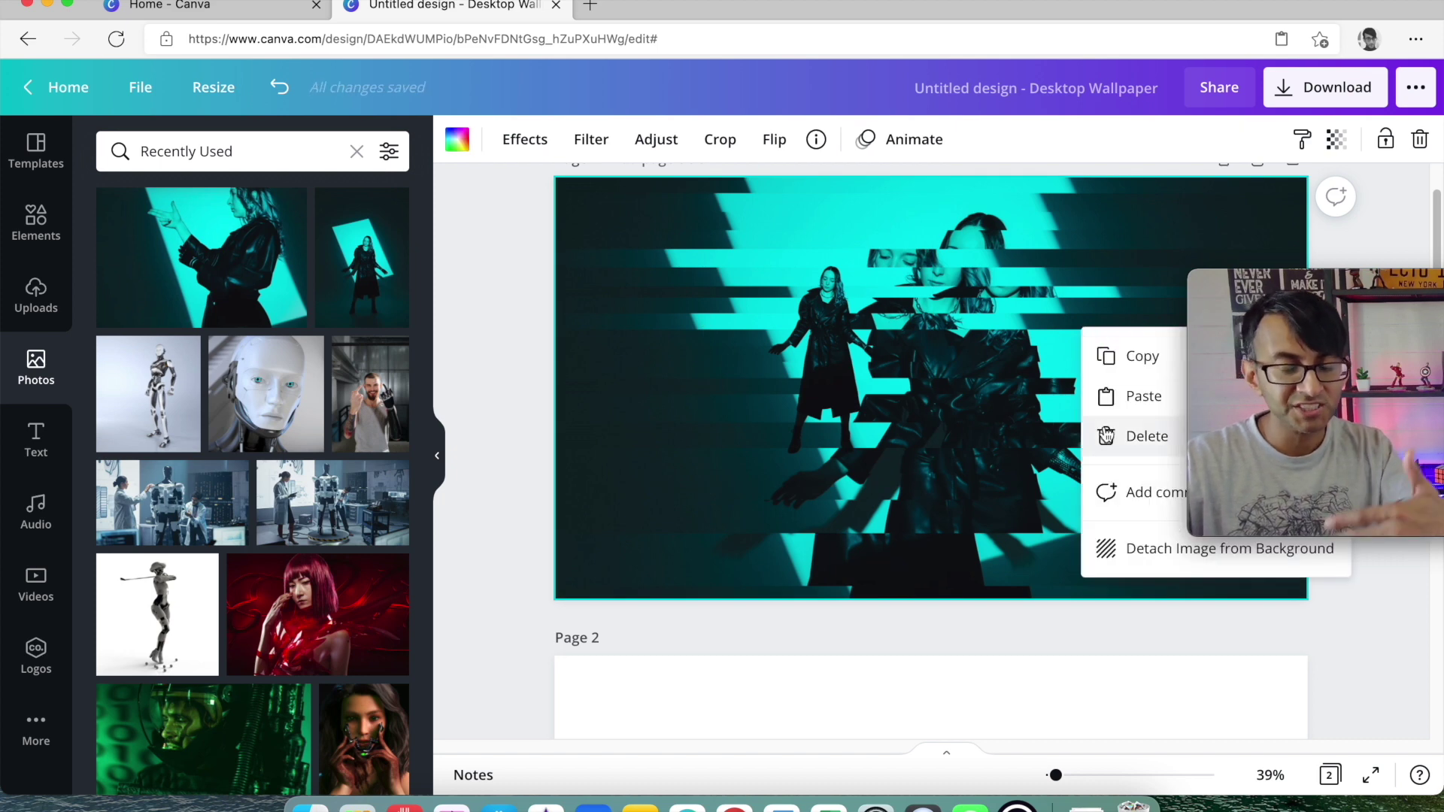
key(Escape)
drag(1331, 285, 1213, 557)
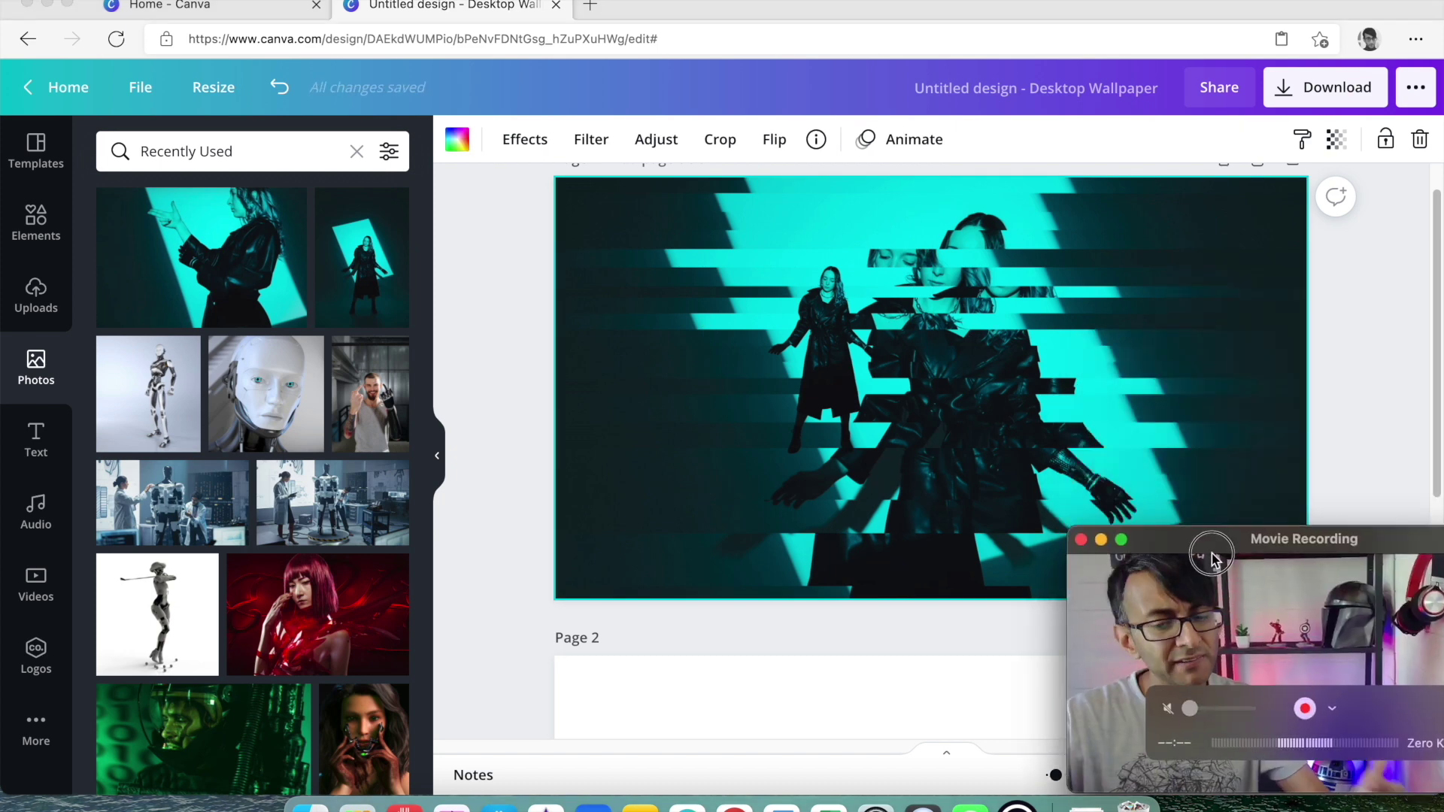
click(1355, 427)
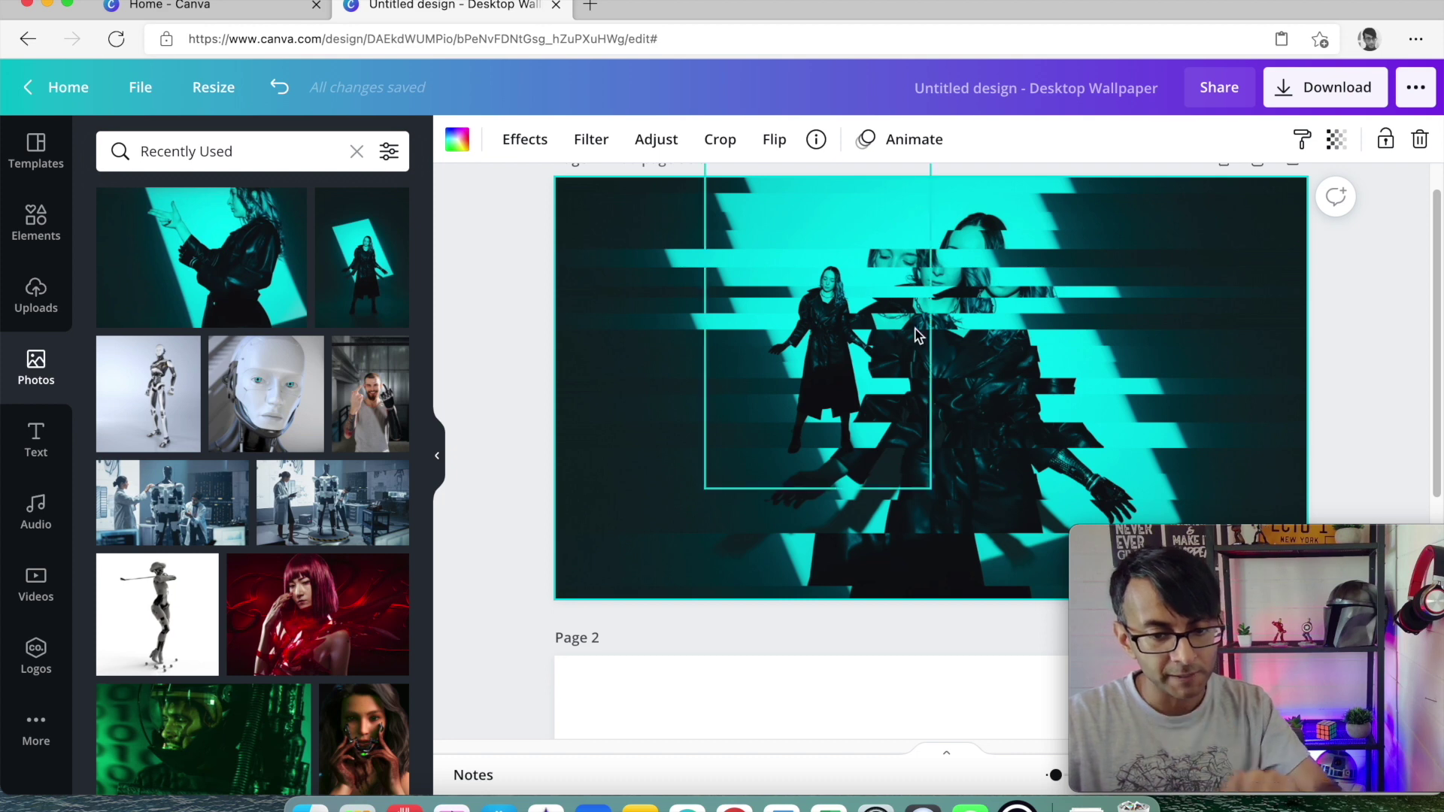
drag(848, 332, 944, 279)
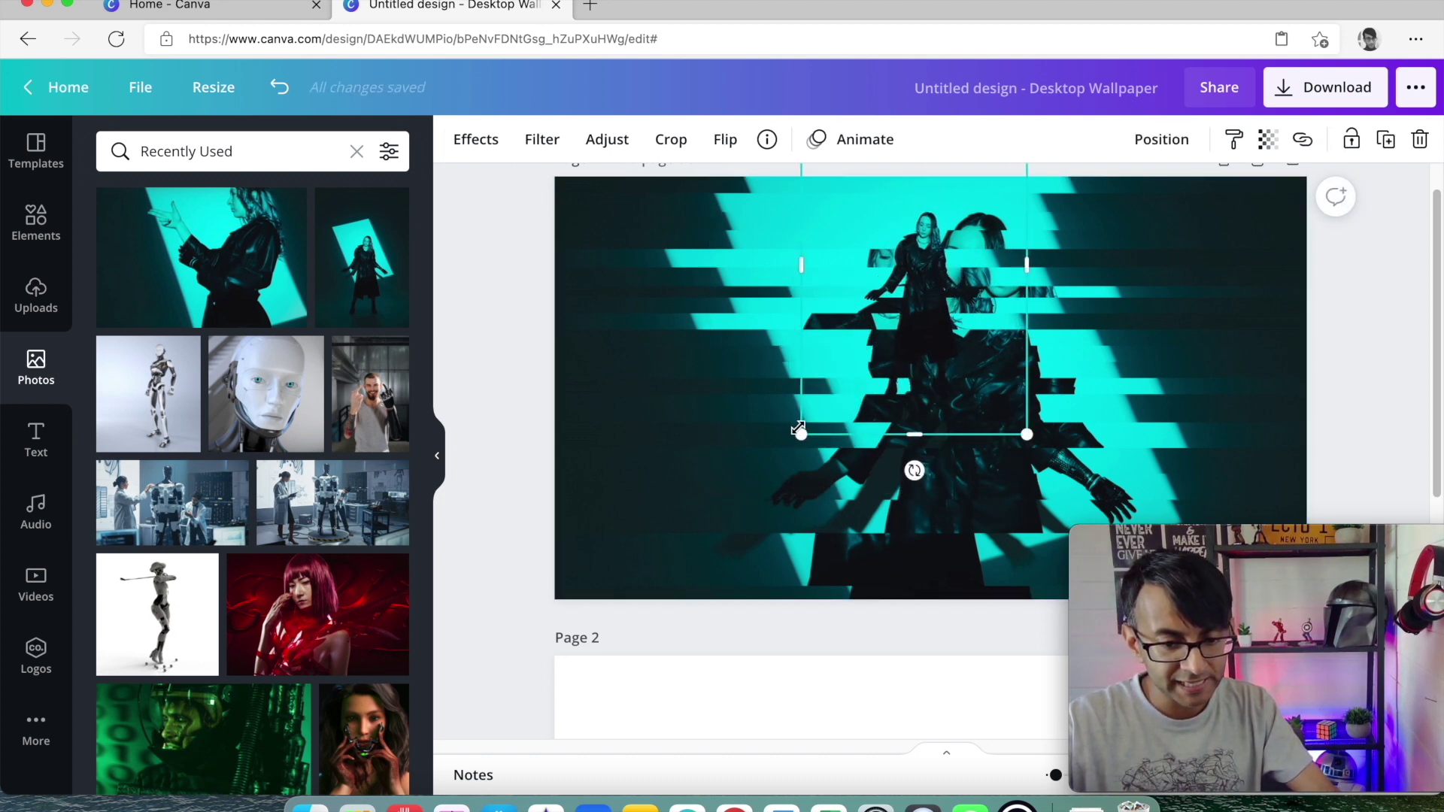
drag(798, 430, 196, 668)
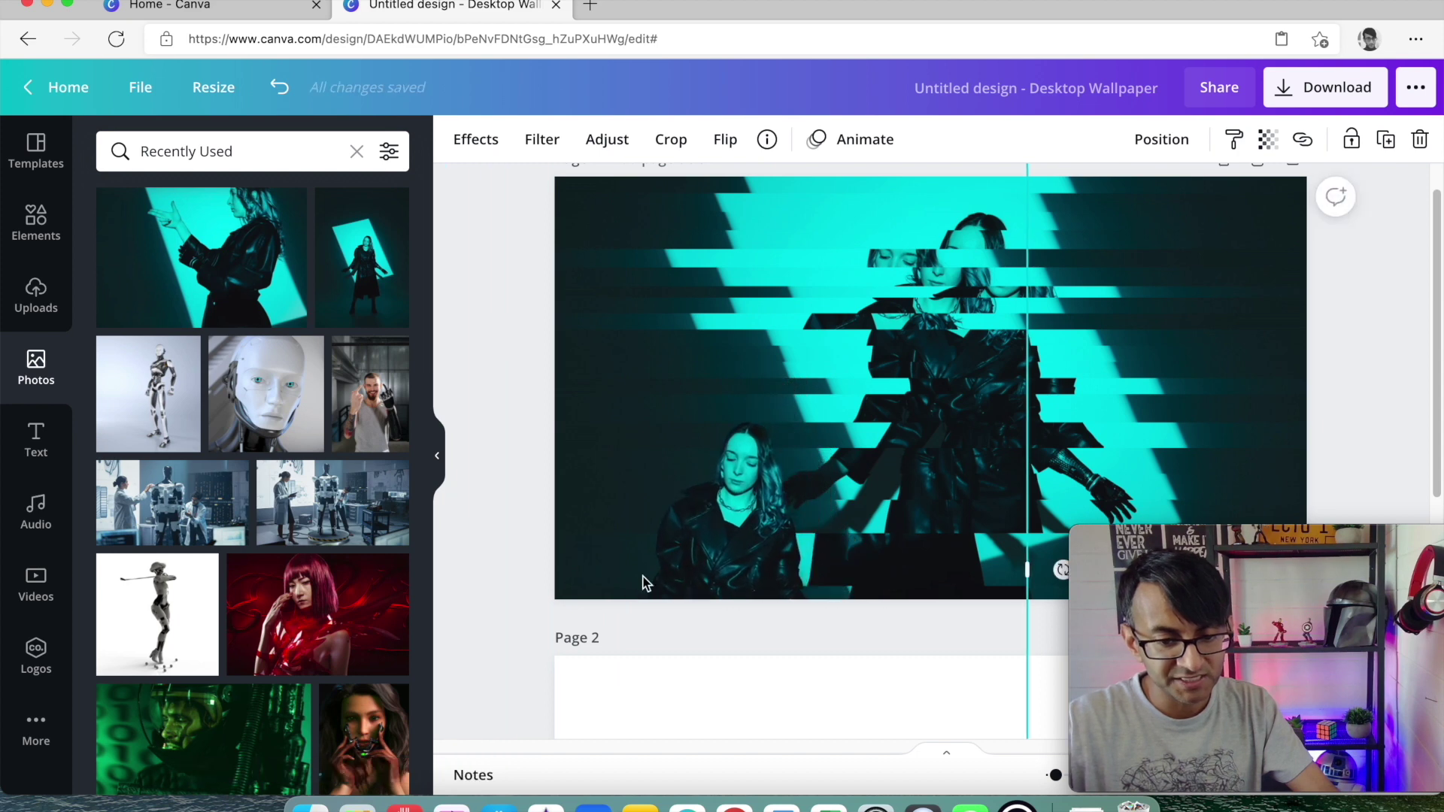
drag(643, 583, 877, 348)
scroll(888, 434, up, 1)
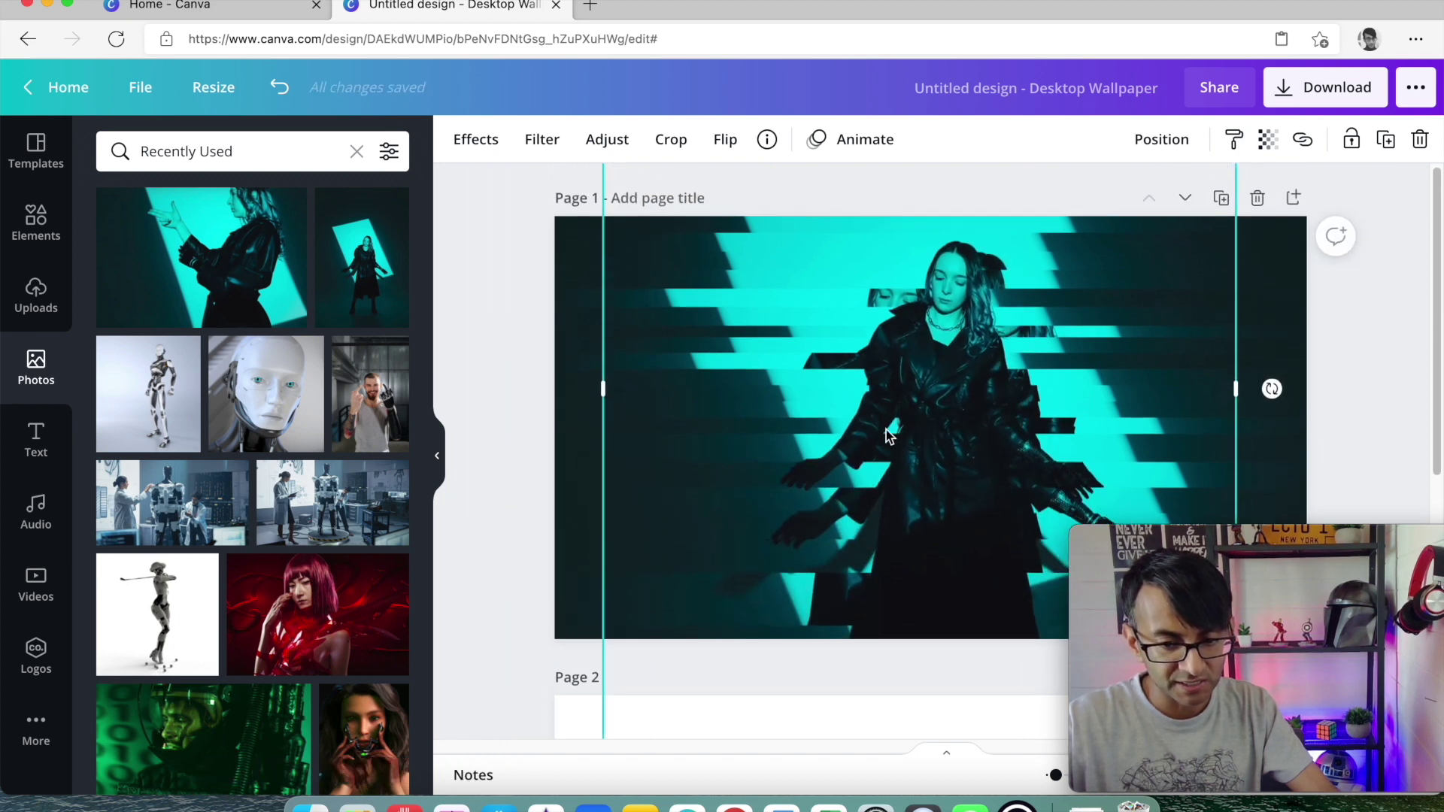
scroll(888, 435, down, 2)
mouse_move(951, 435)
mouse_down()
mouse_move(922, 436)
mouse_move(941, 444)
mouse_up()
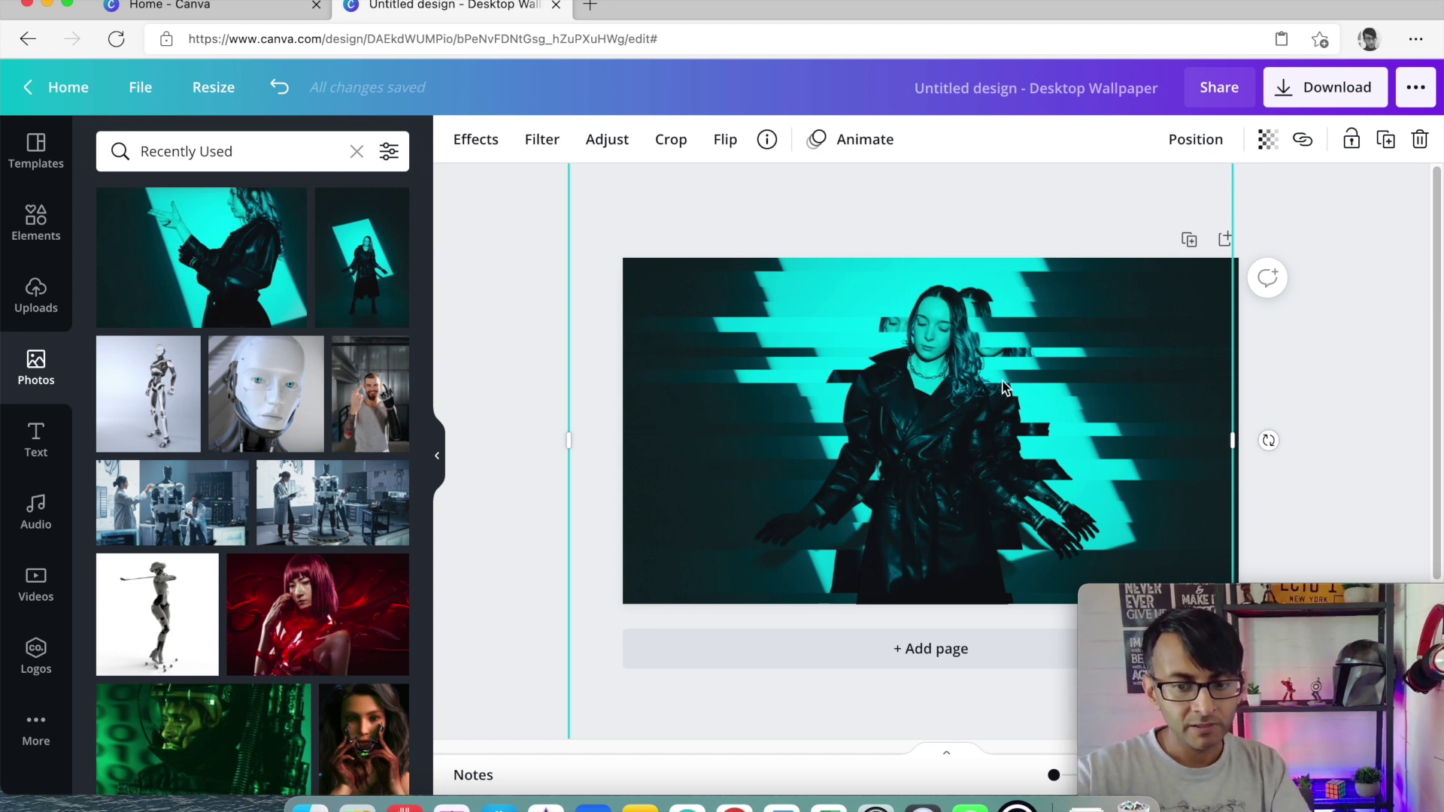
Give the woman cutout the Neon animation after previewing Fade, Breathe, Stomp, Tectonic, Drift and Pop
click(1273, 316)
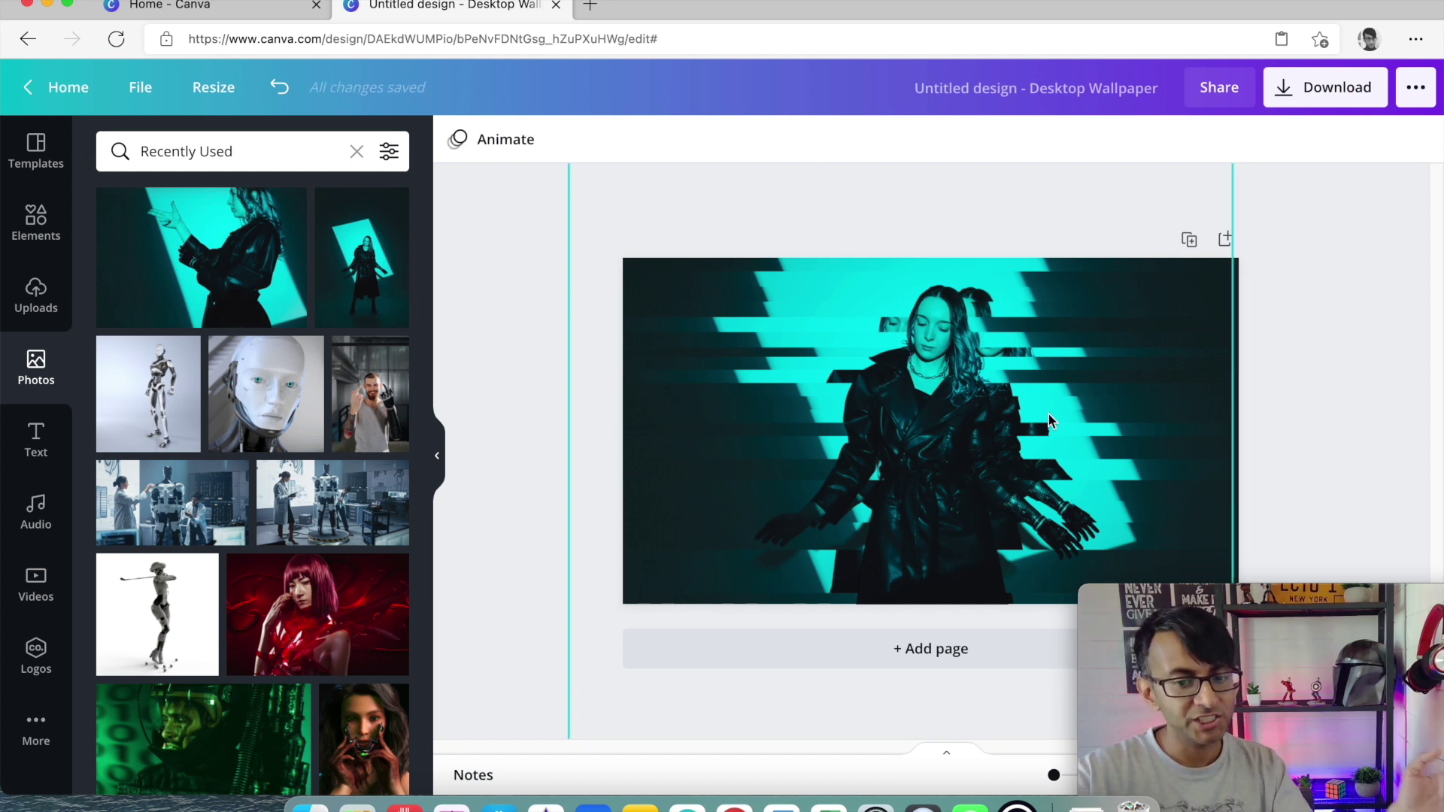
click(955, 426)
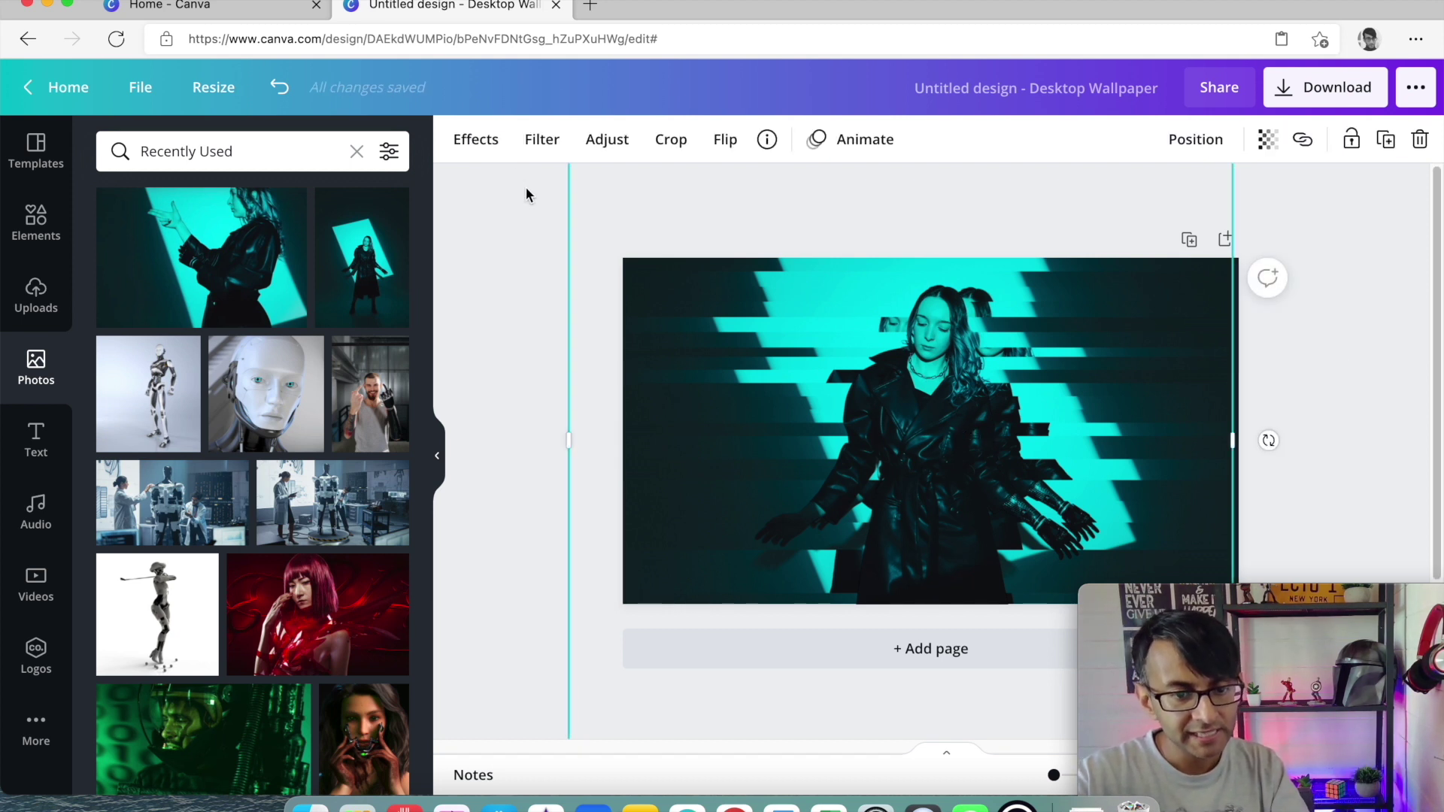
click(866, 142)
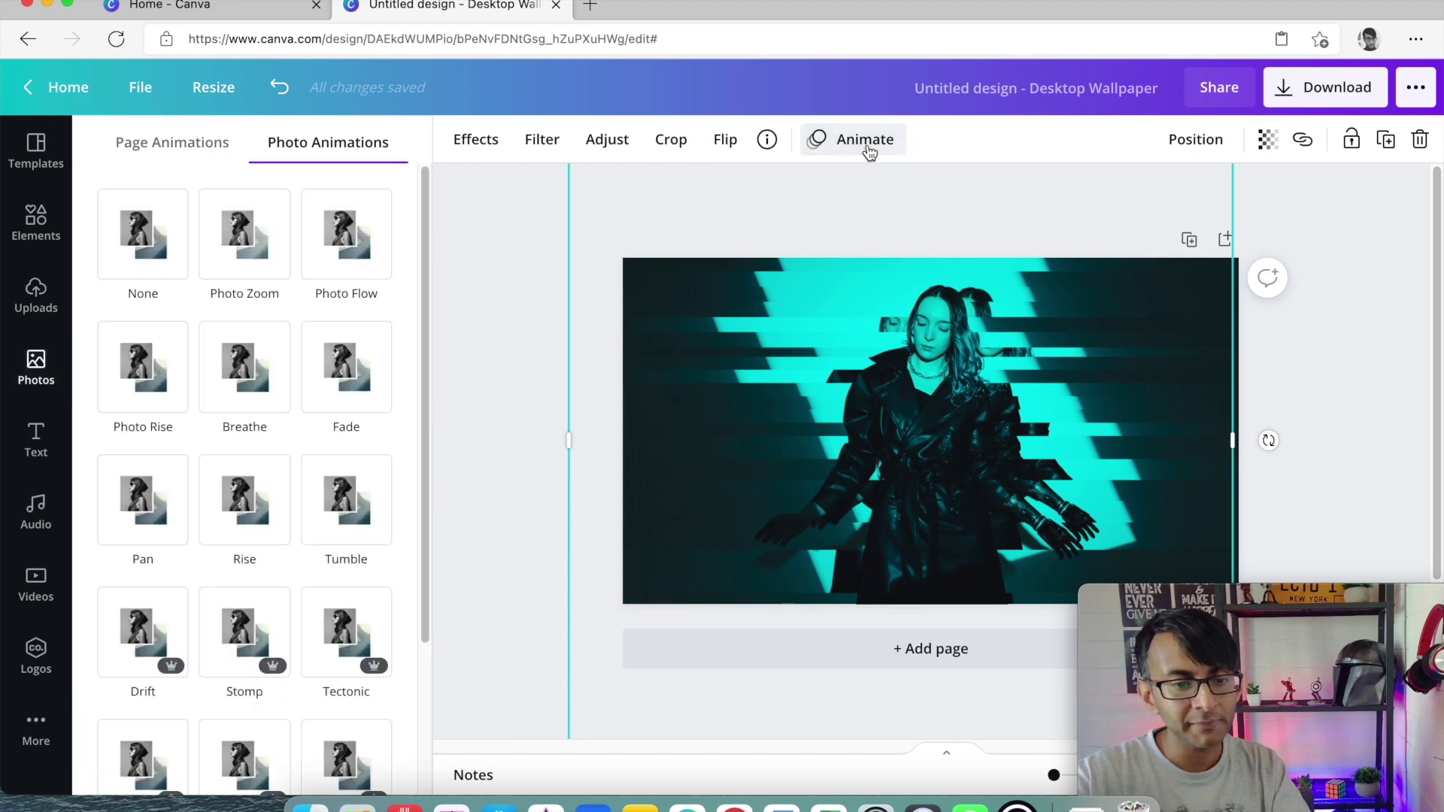
click(334, 366)
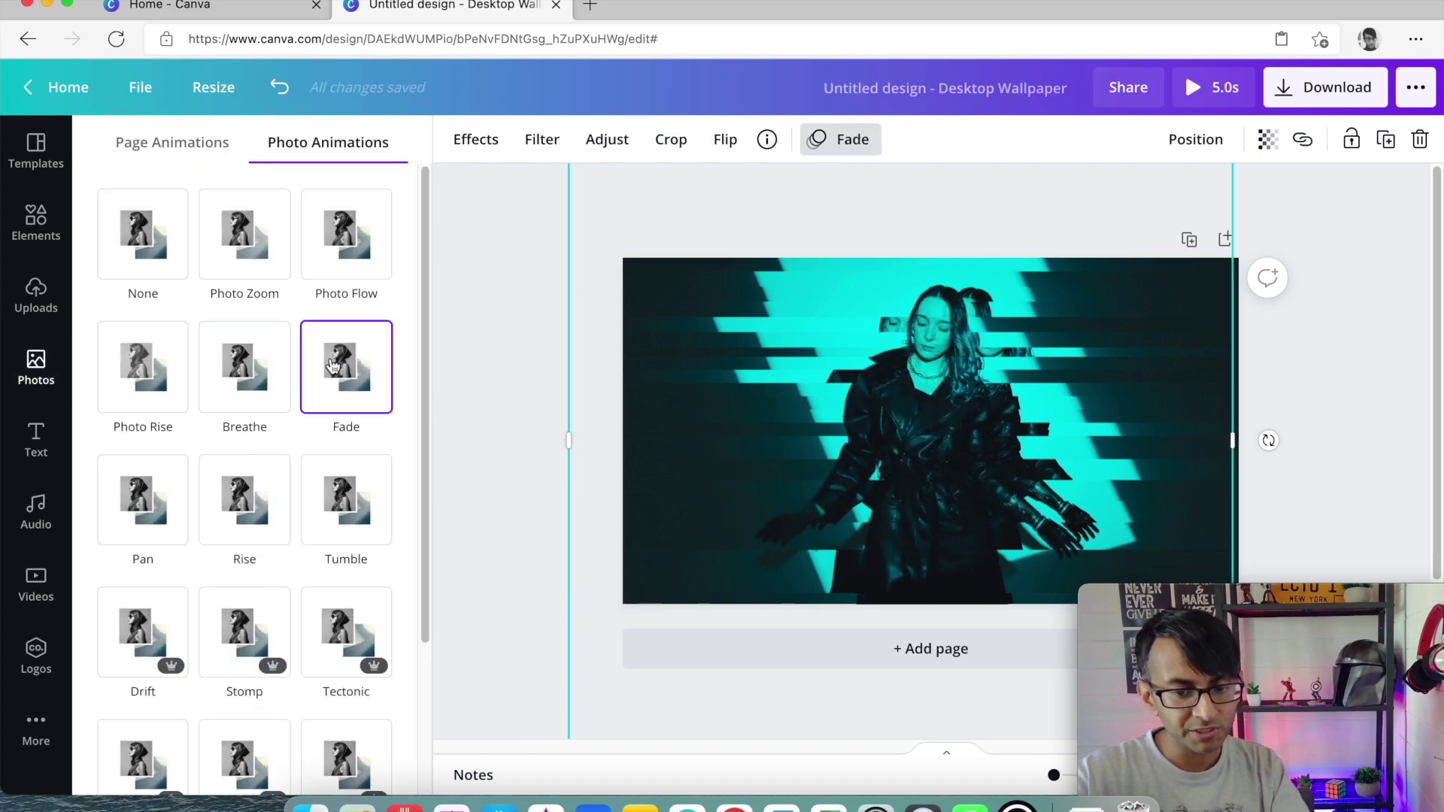
click(264, 372)
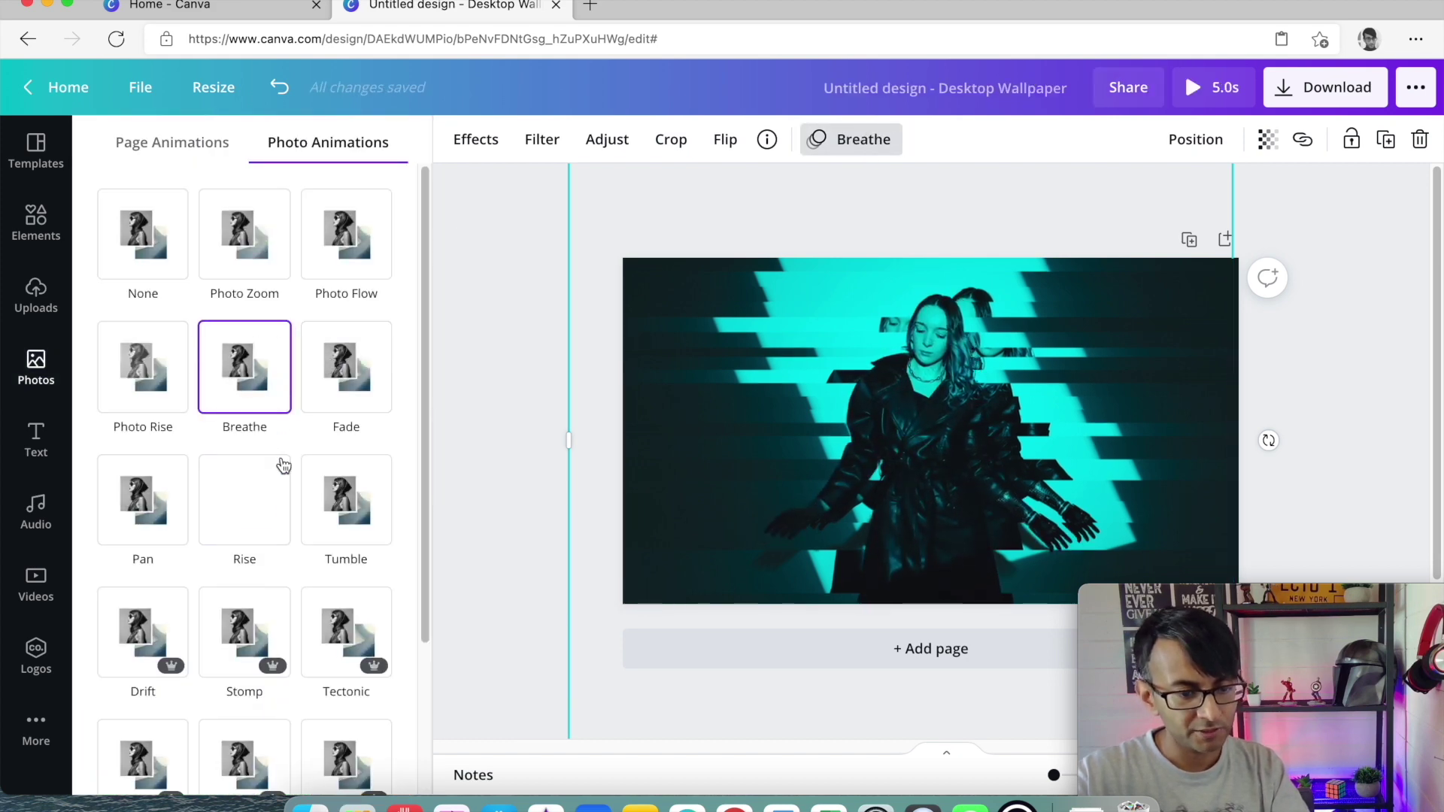
scroll(282, 465, down, 3)
click(256, 452)
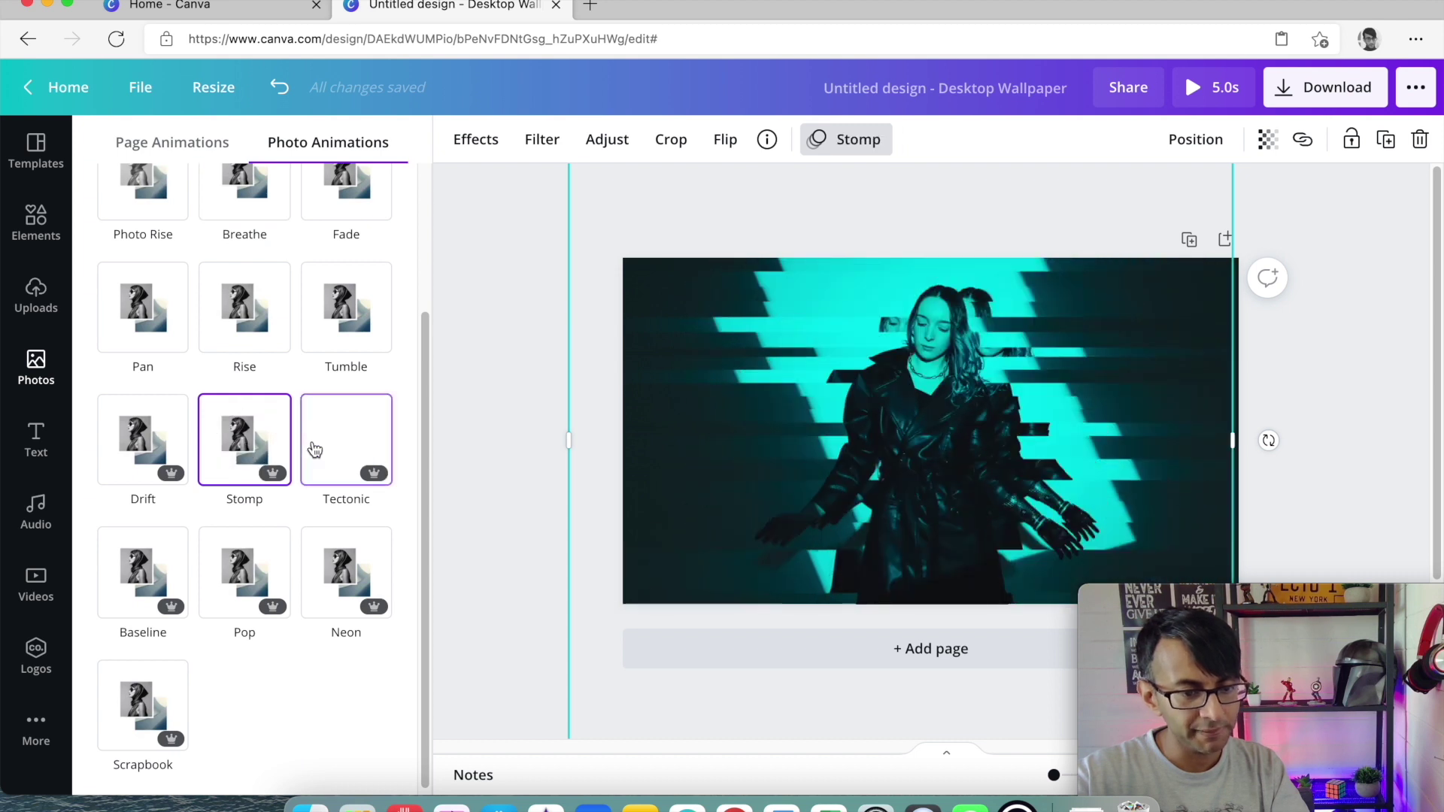
click(314, 450)
click(151, 448)
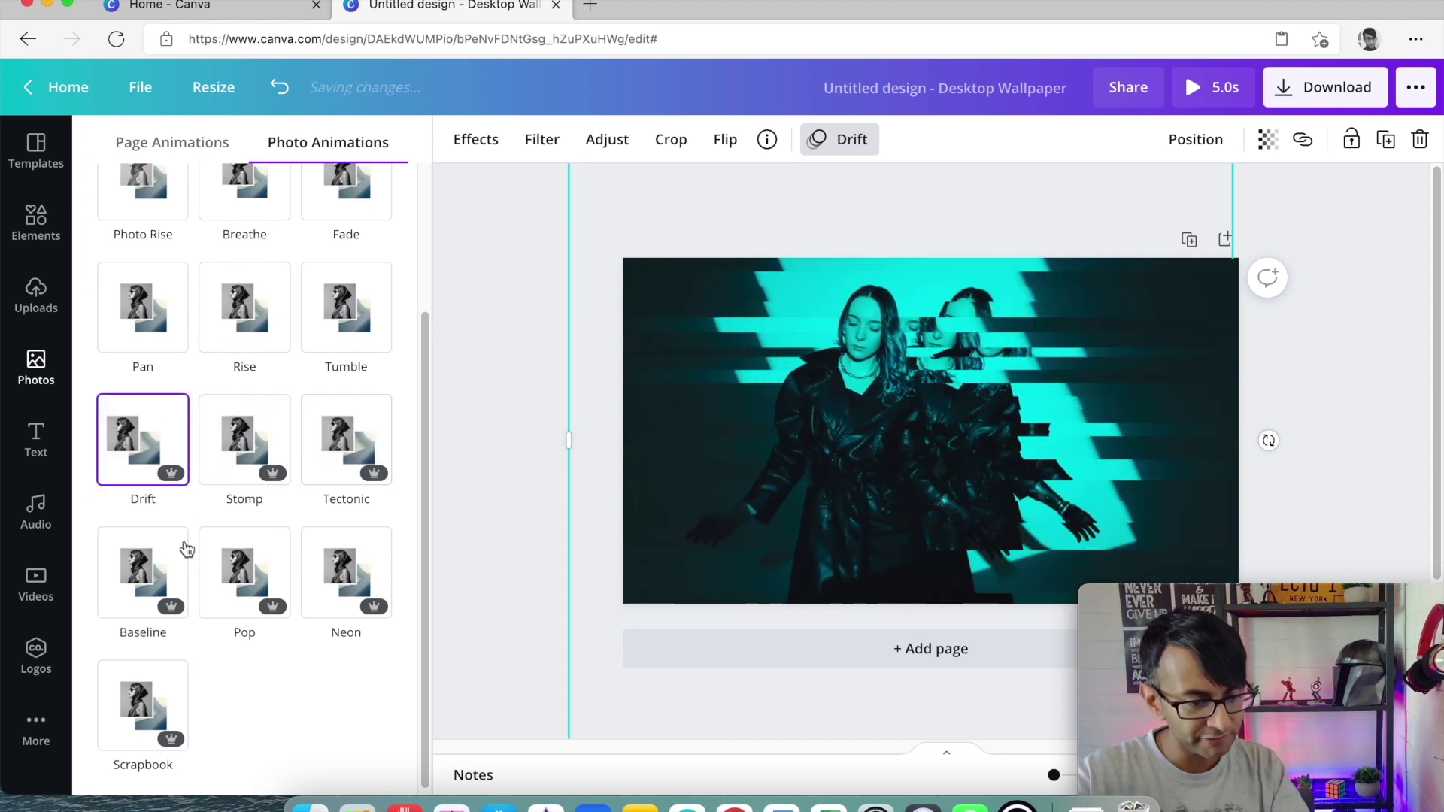
click(258, 574)
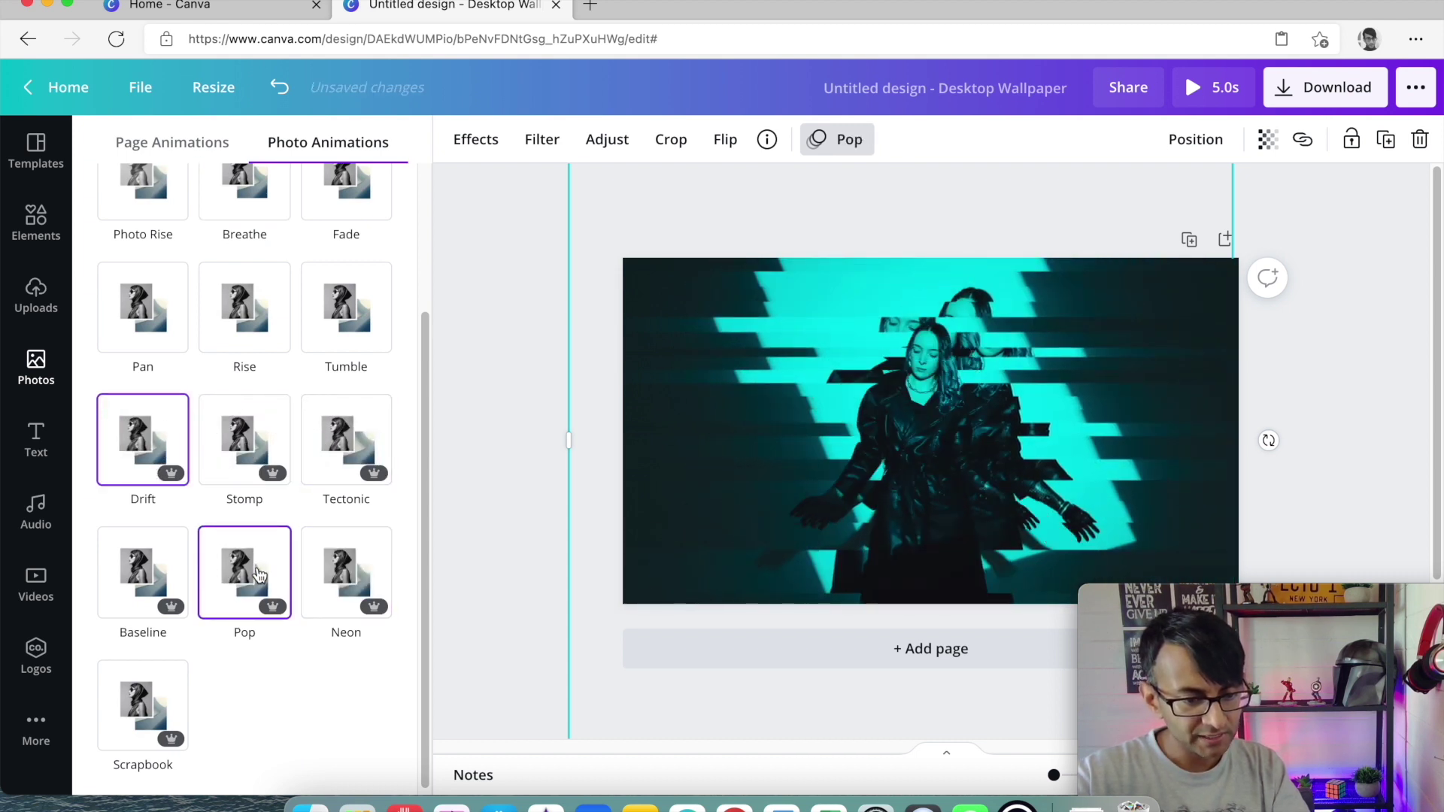
click(323, 573)
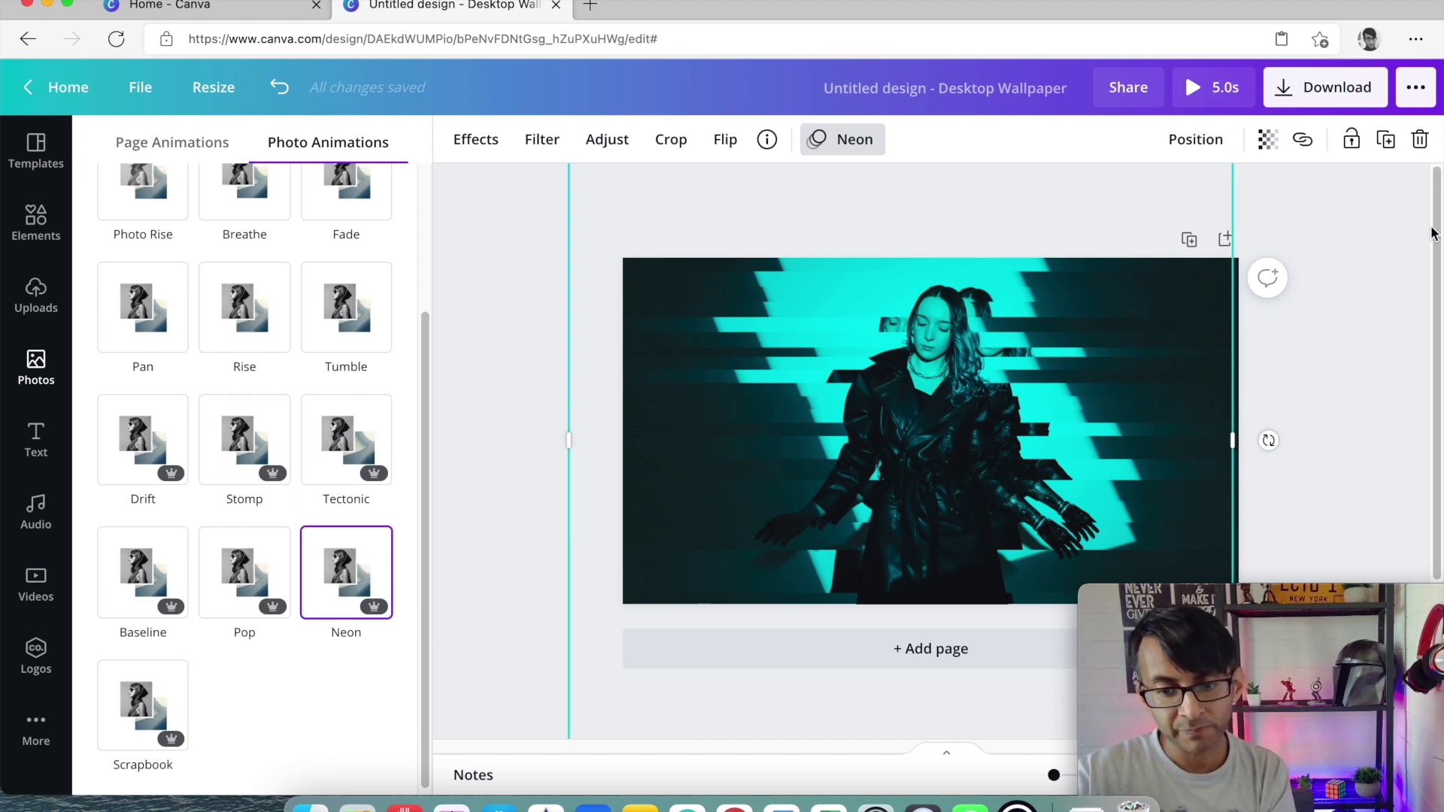
key(Escape)
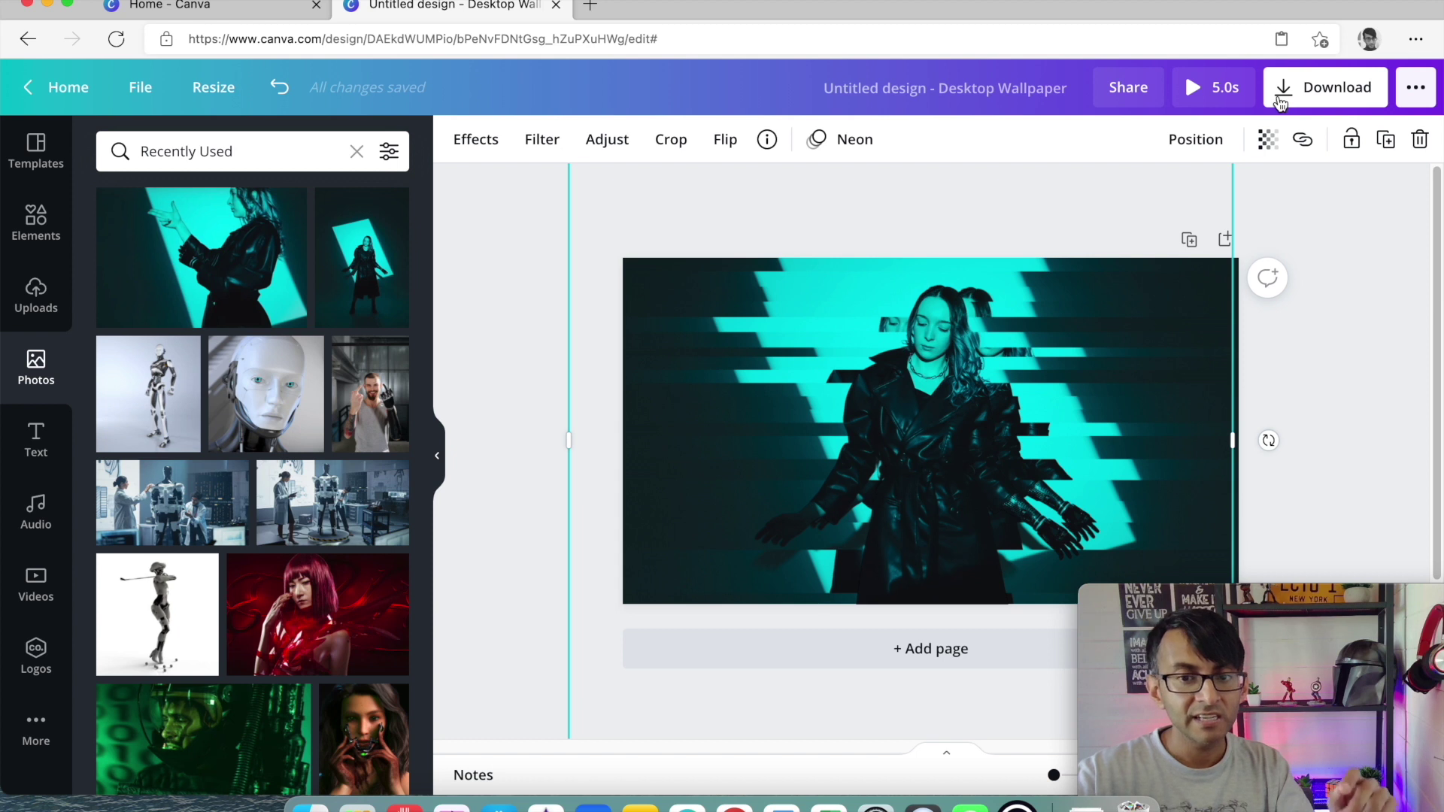
click(1281, 102)
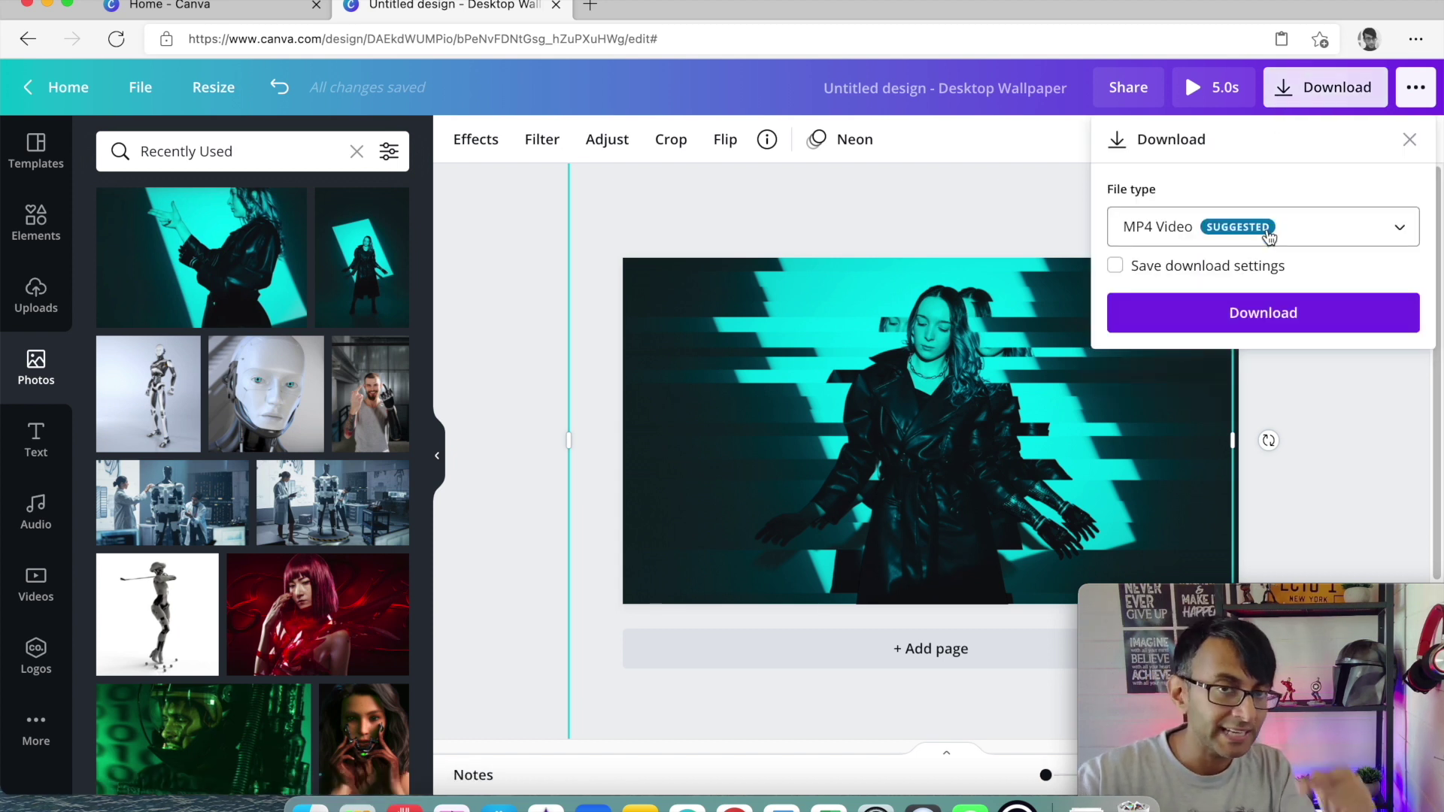
Export the design as an MP4 Video, producing Untitled design.mp4
click(1273, 314)
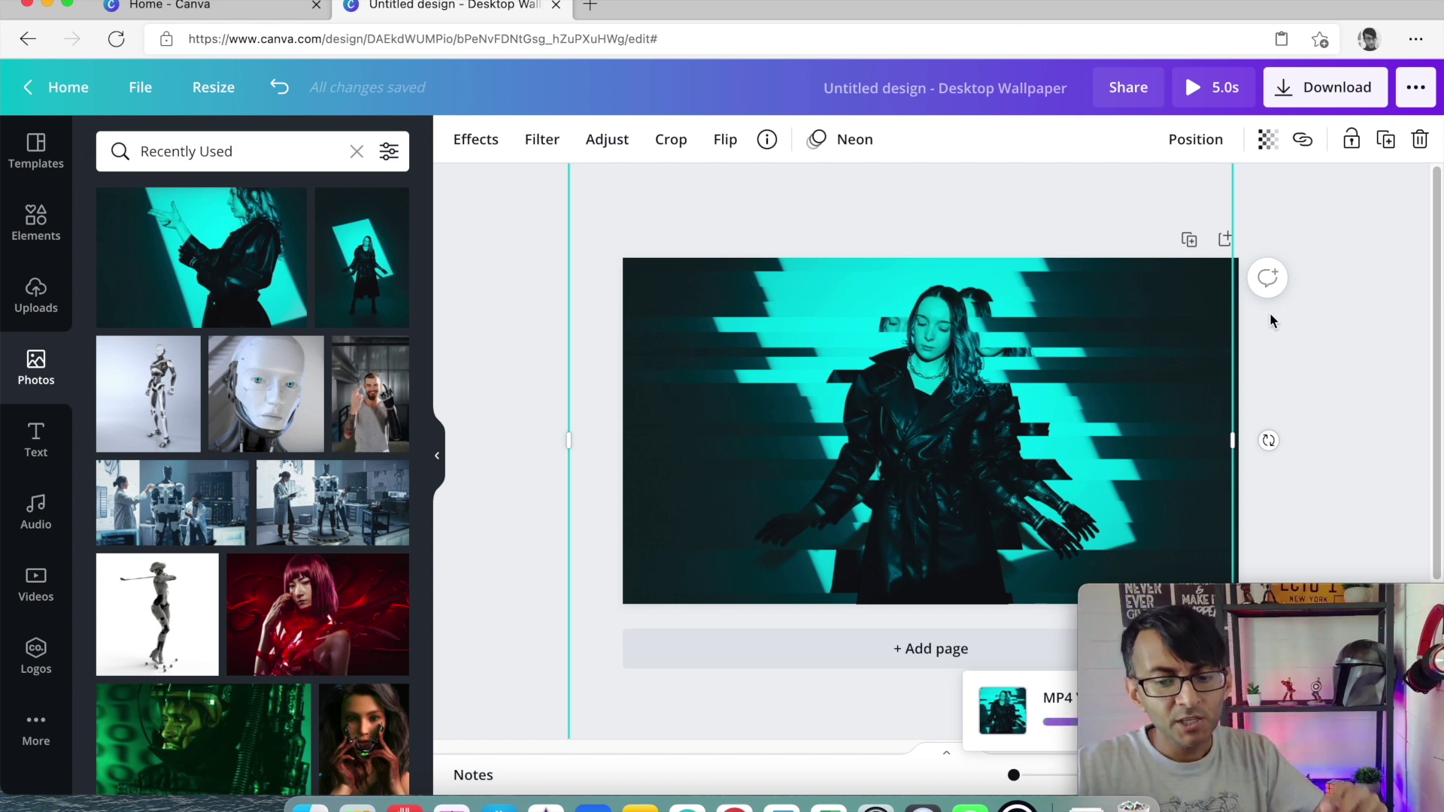
mouse_move(1422, 638)
drag(1421, 638, 1409, 401)
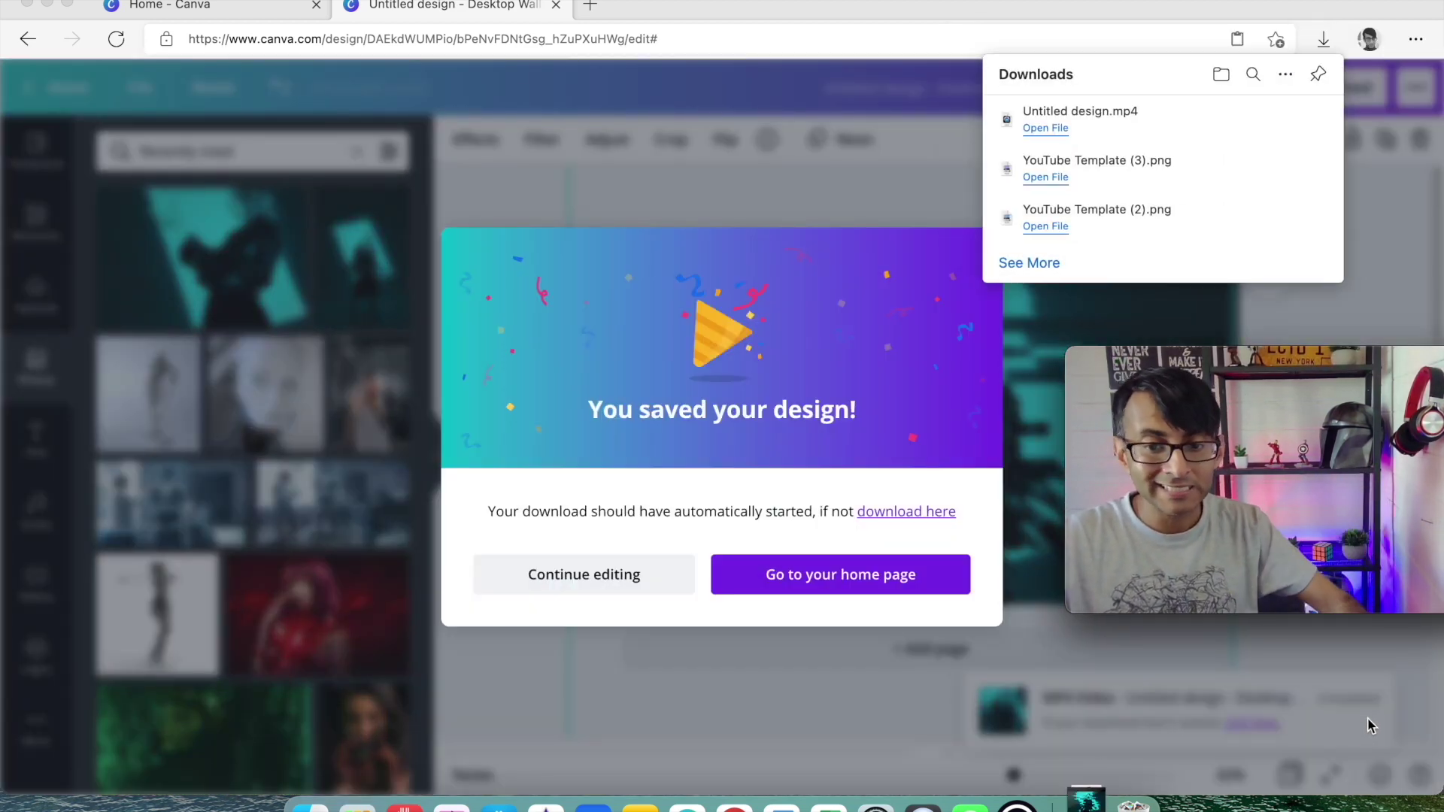
Play the downloaded Untitled design.mp4 from the Downloads folder in QuickTime Player
click(1087, 806)
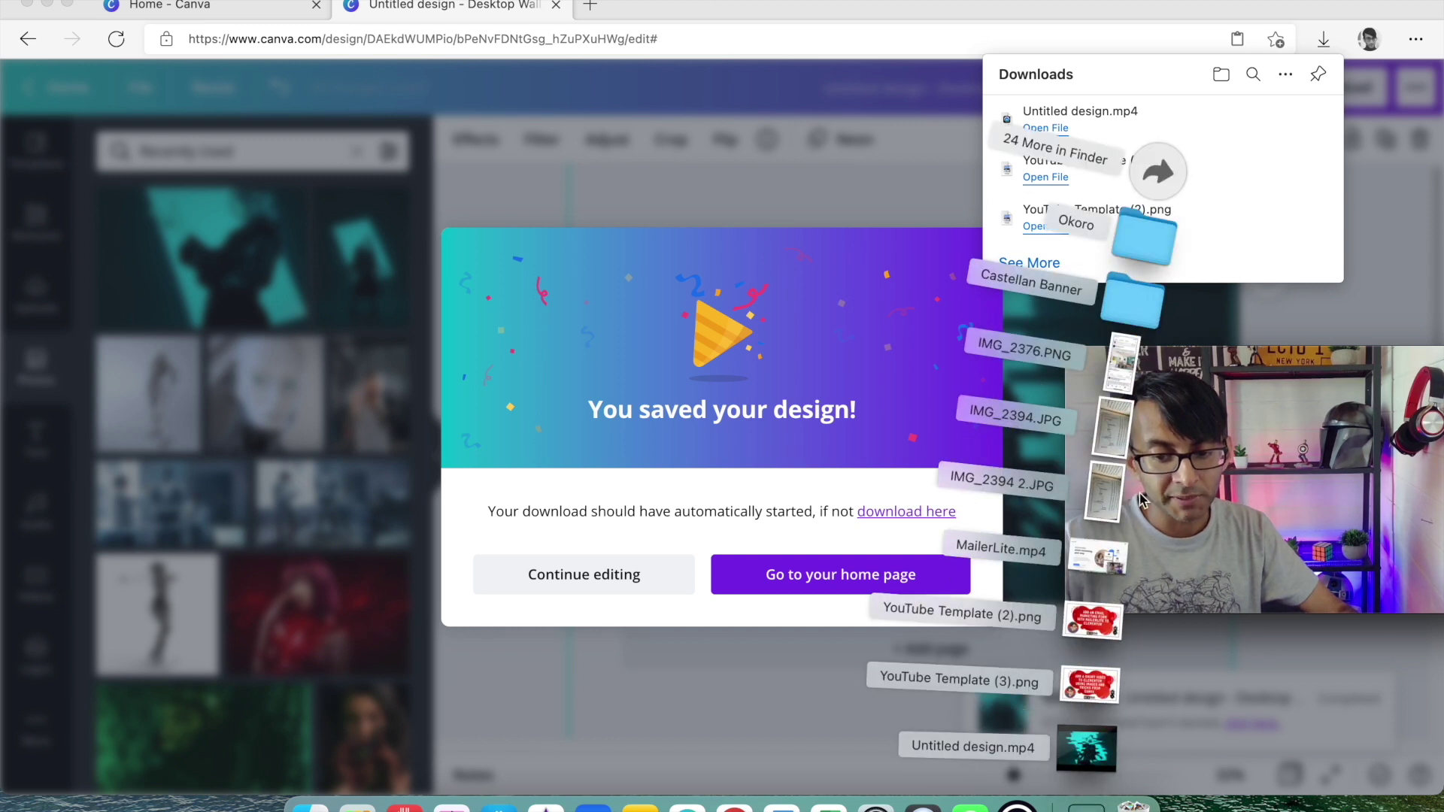
click(1157, 173)
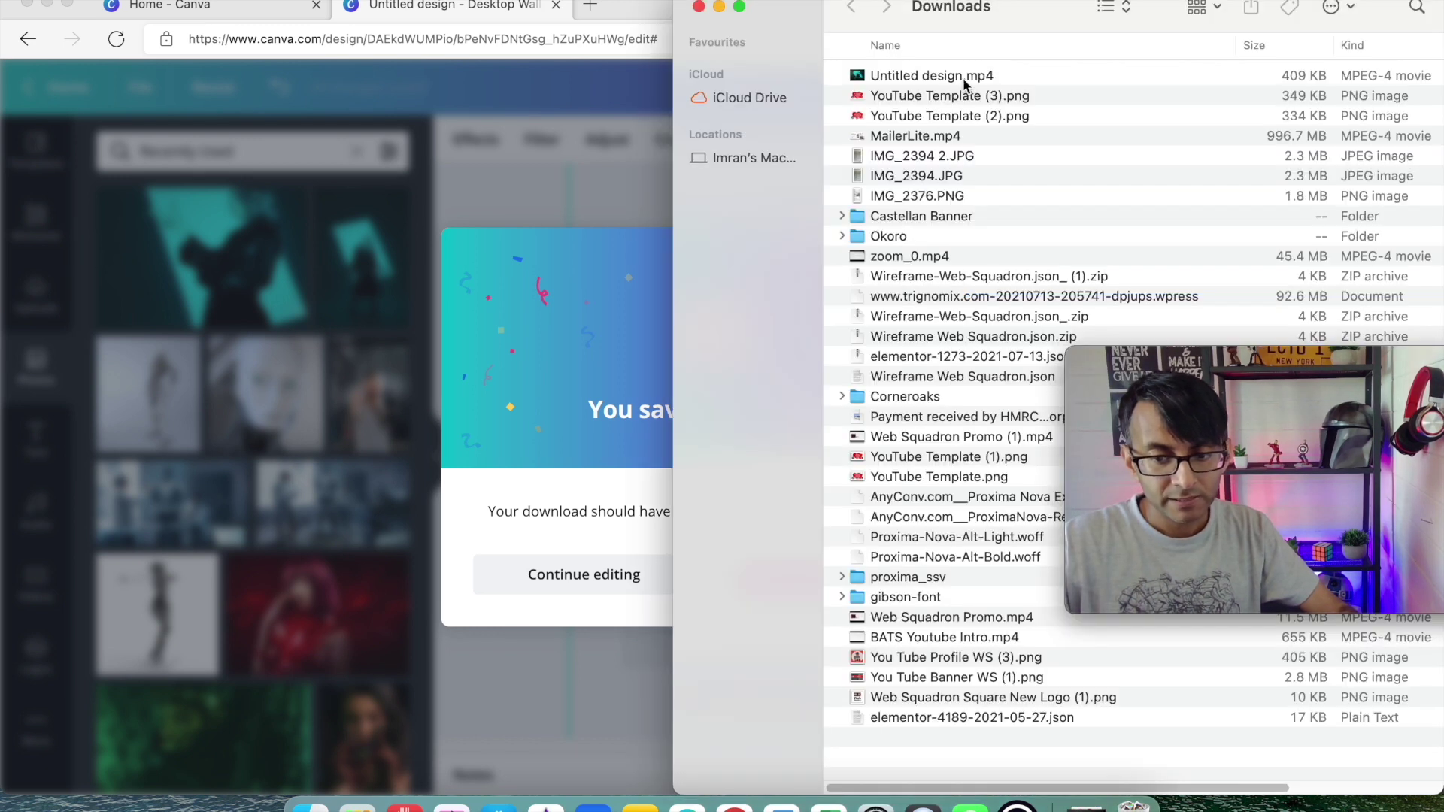
click(973, 78)
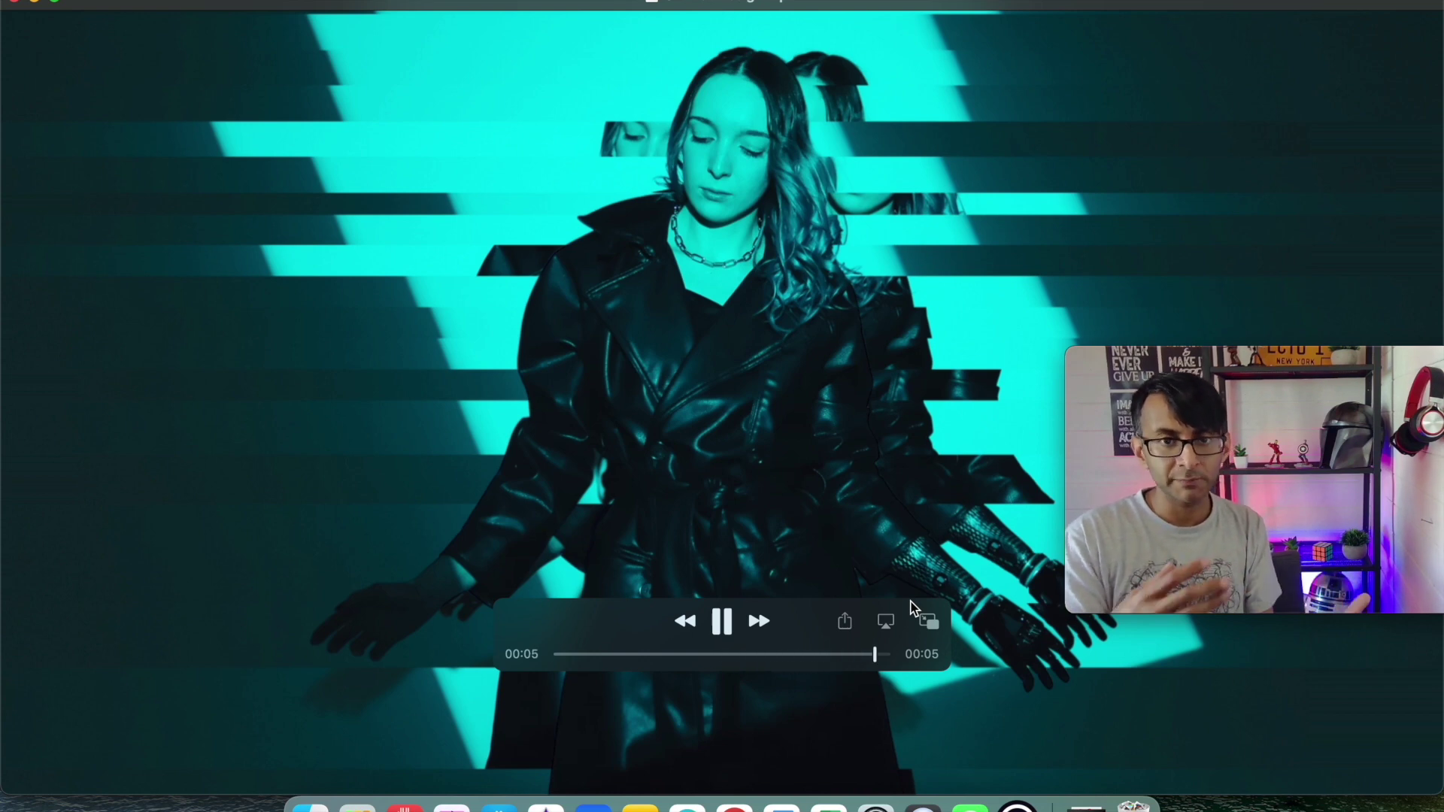
Close QuickTime, the Downloads folder, the browser downloads list and the design-saved confirmation
click(16, 5)
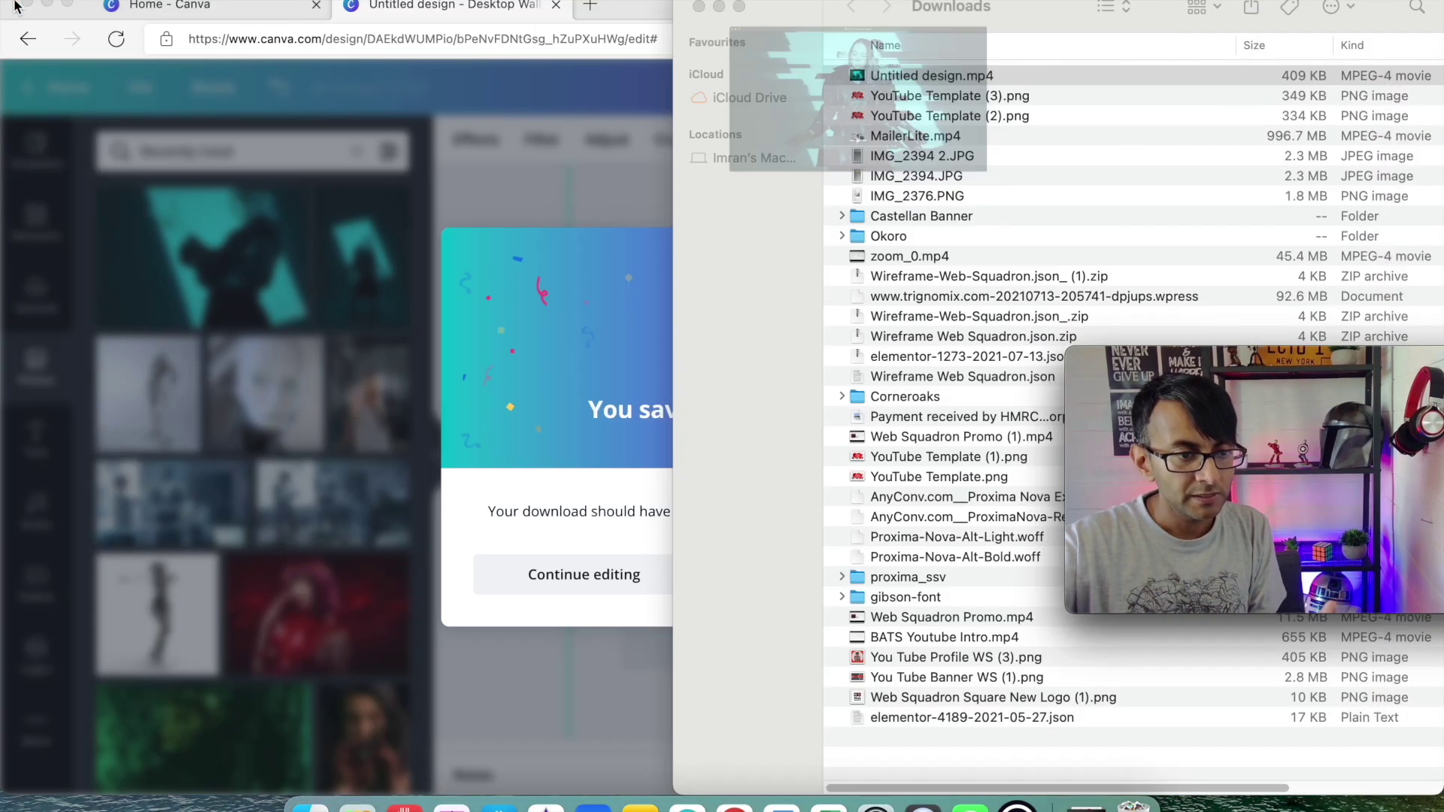
click(700, 8)
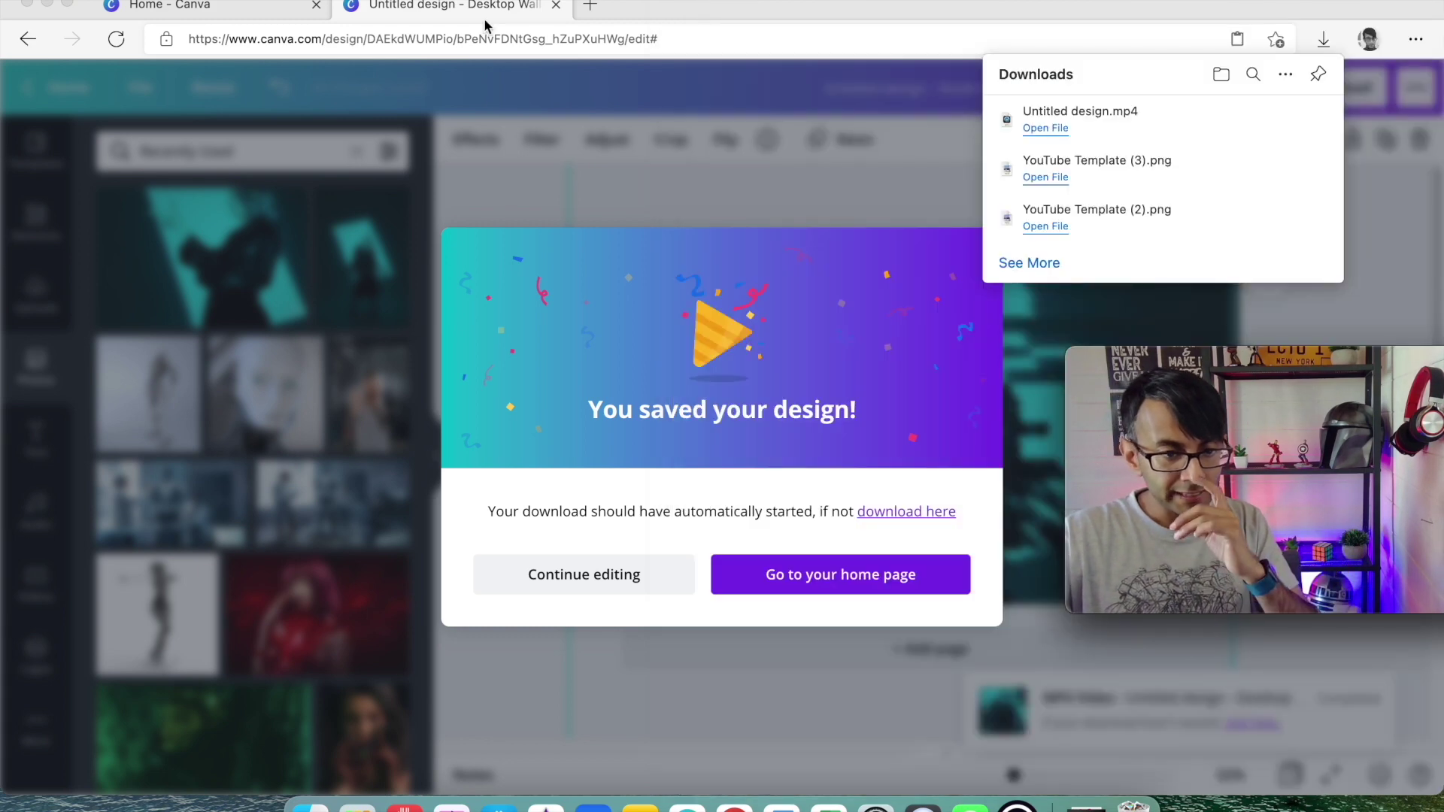
click(836, 168)
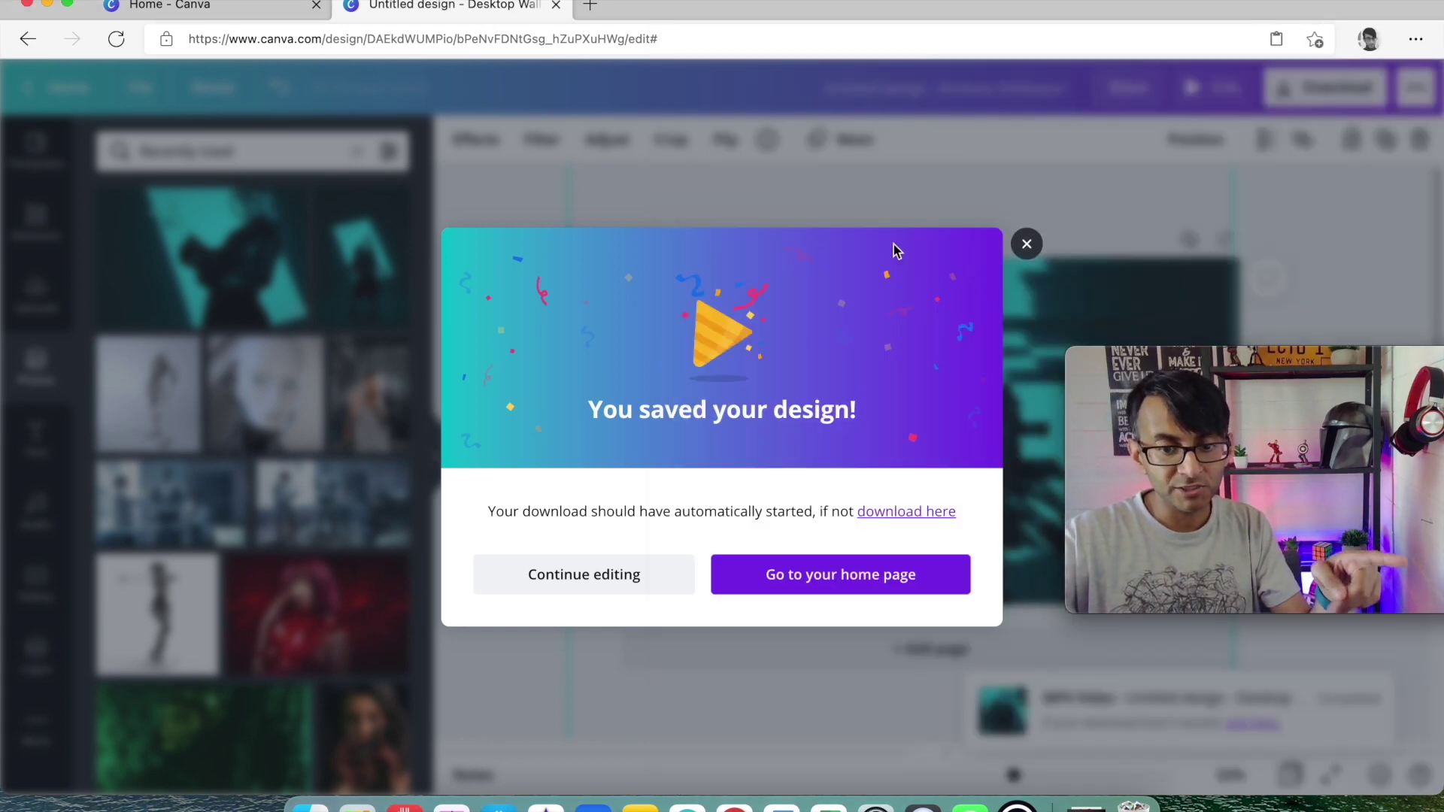
click(1025, 241)
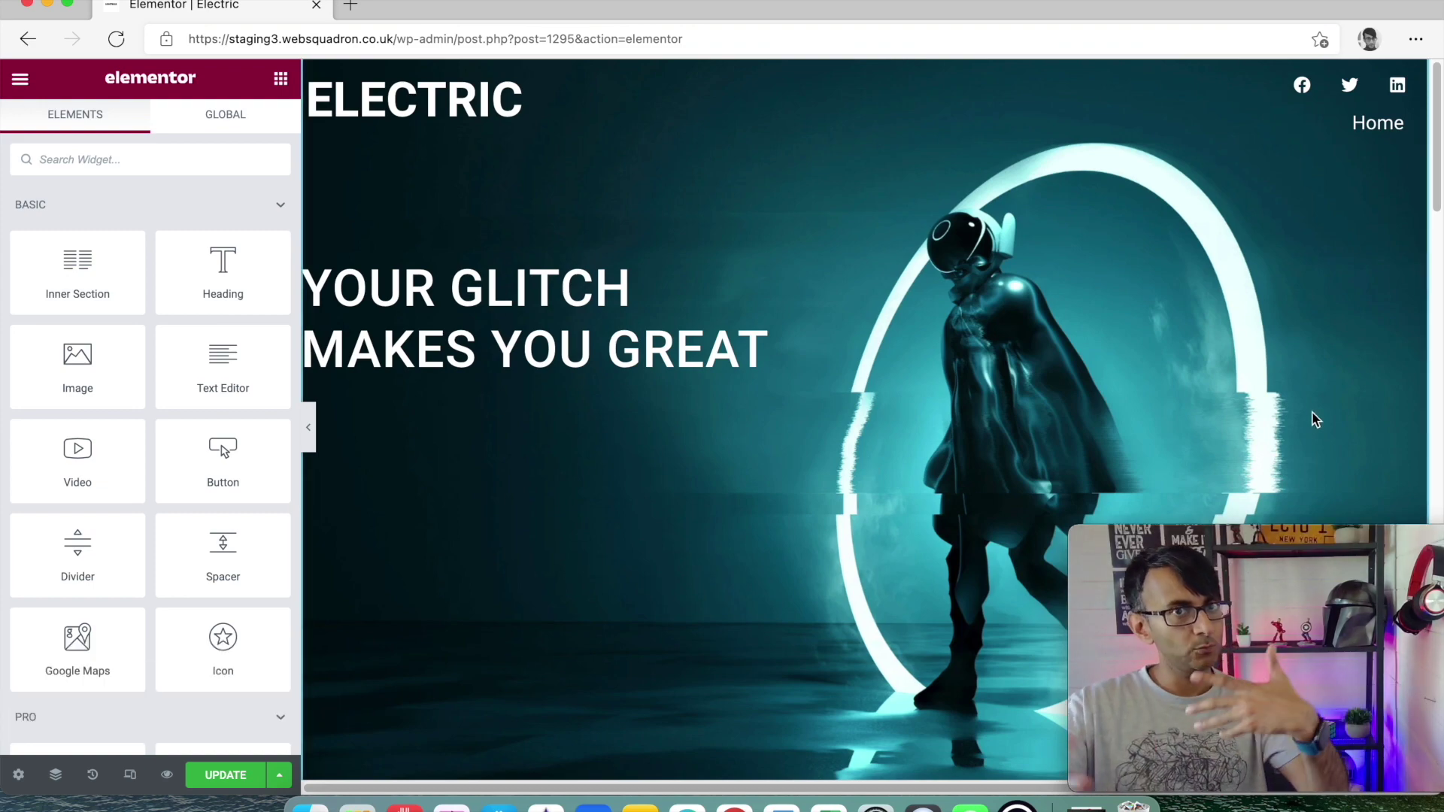
Confirm the glitch video widget's Self Hosted source is Electro-1.mp4, leaving the file unchanged
scroll(1006, 393, down, 10)
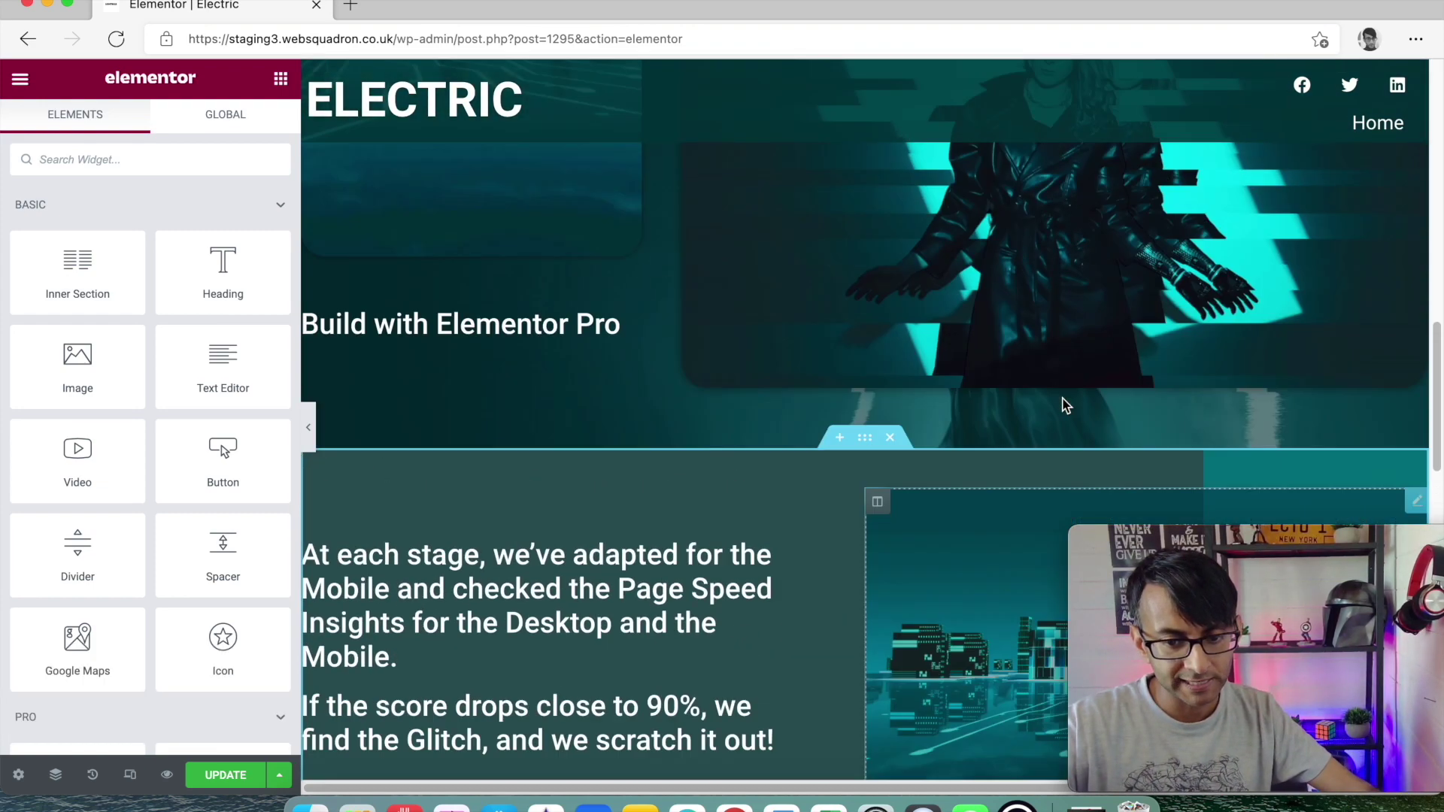
scroll(1066, 406, up, 5)
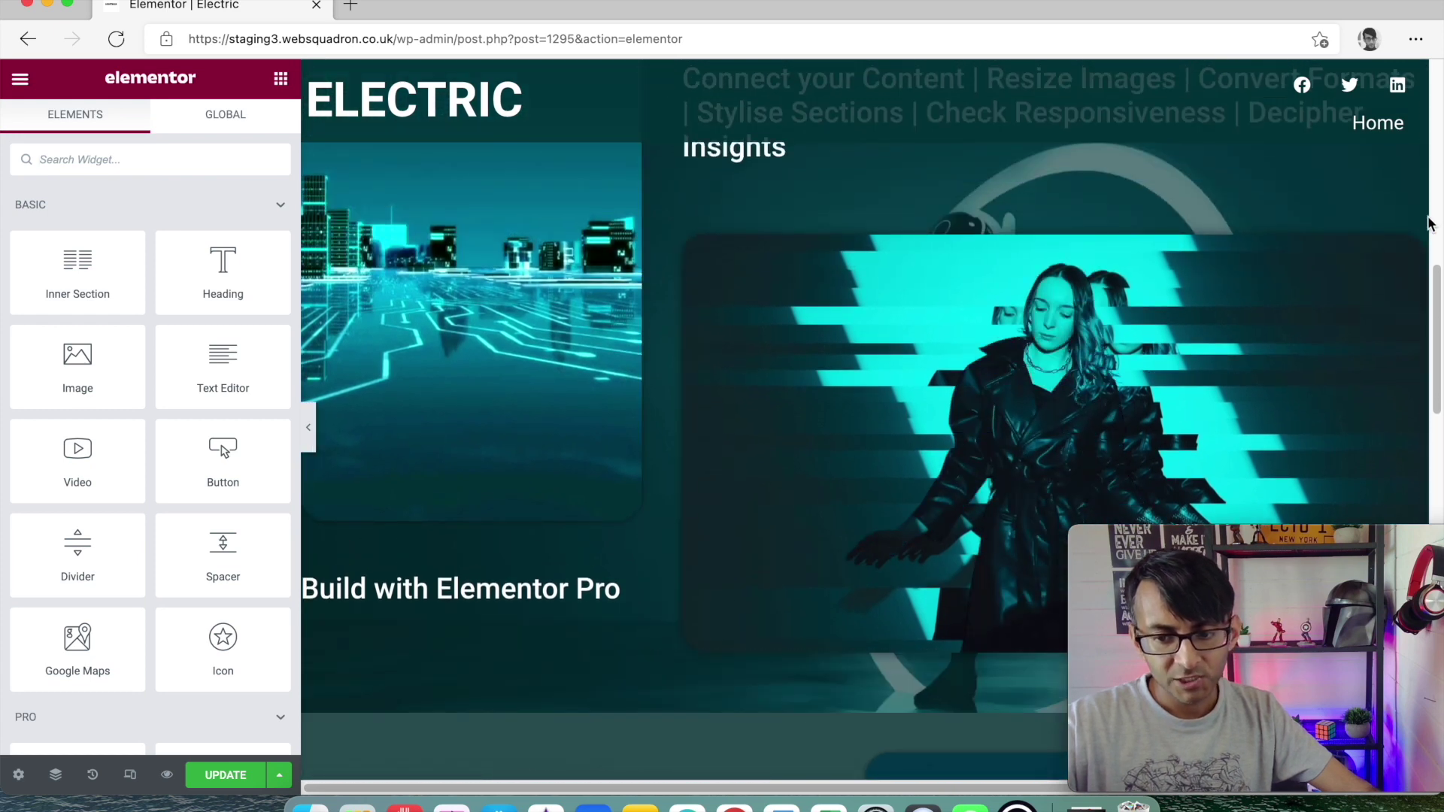
click(1416, 197)
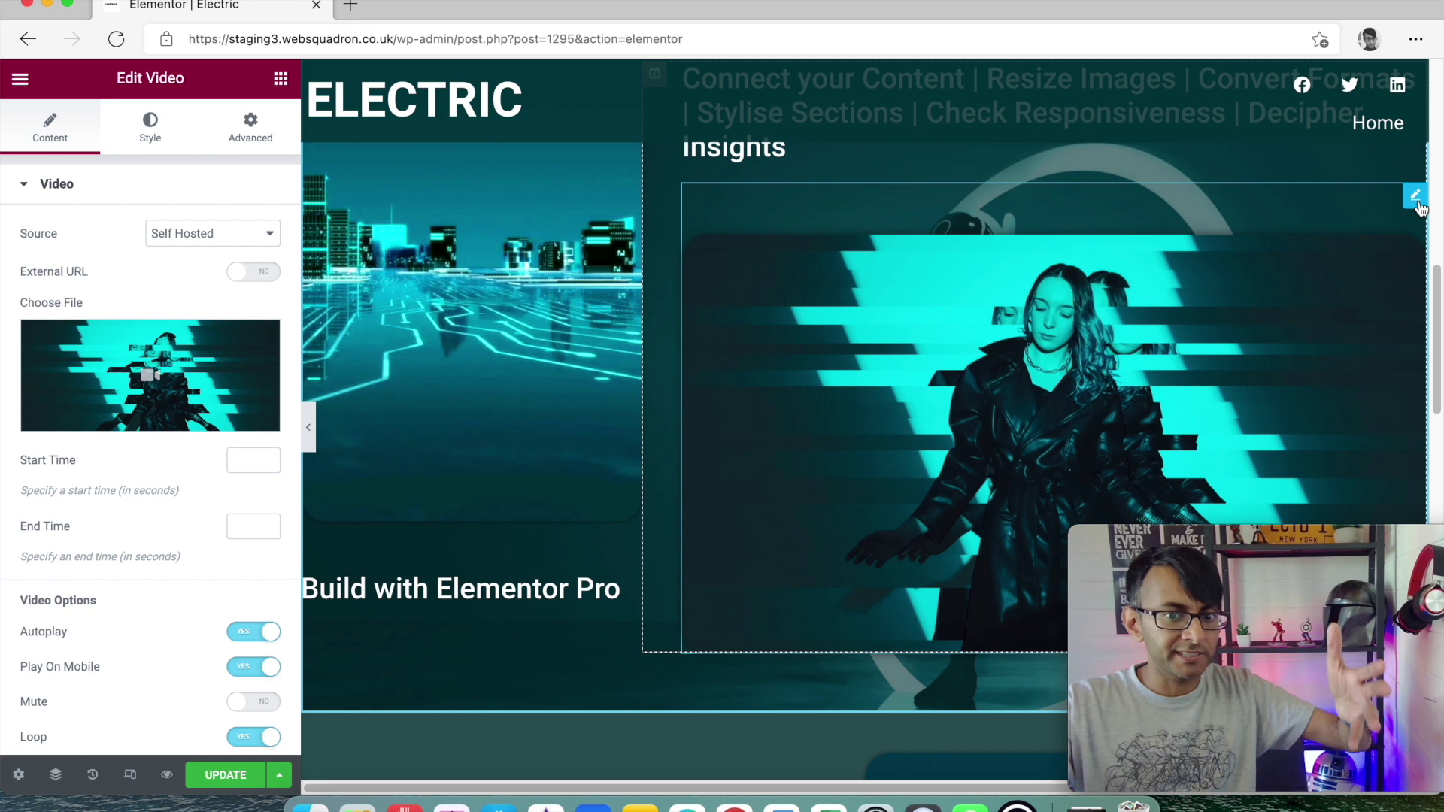
click(207, 241)
click(209, 301)
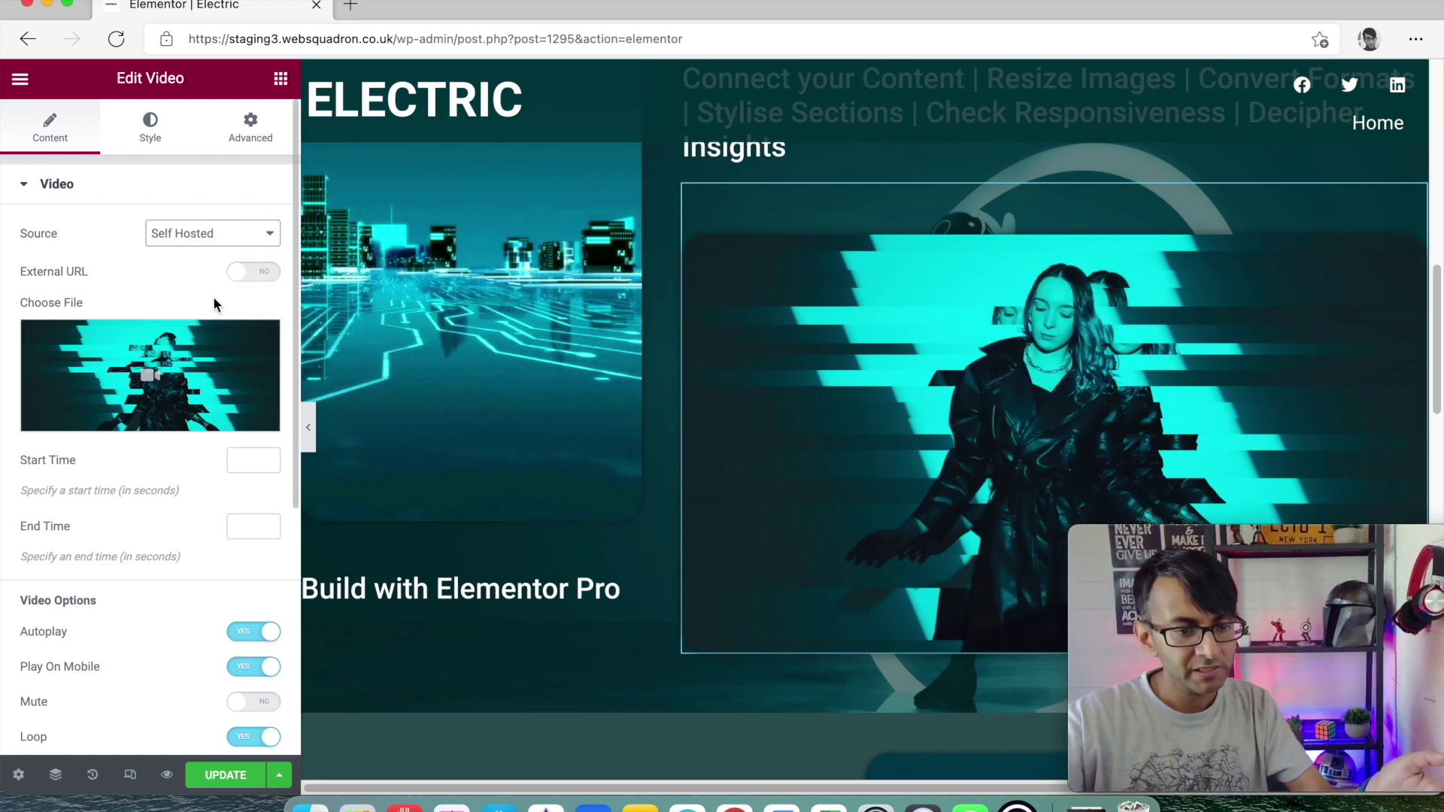
click(181, 353)
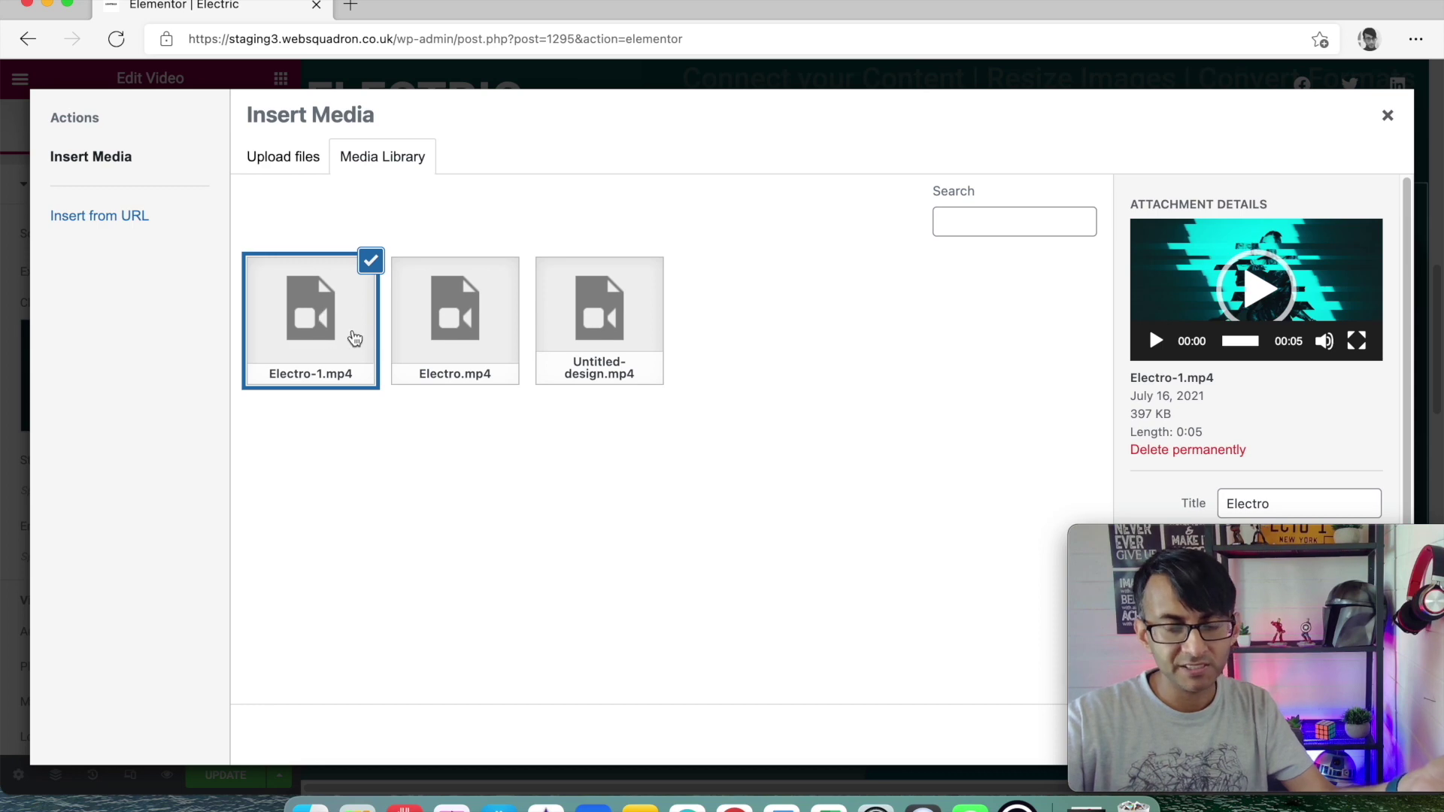
mouse_move(1307, 539)
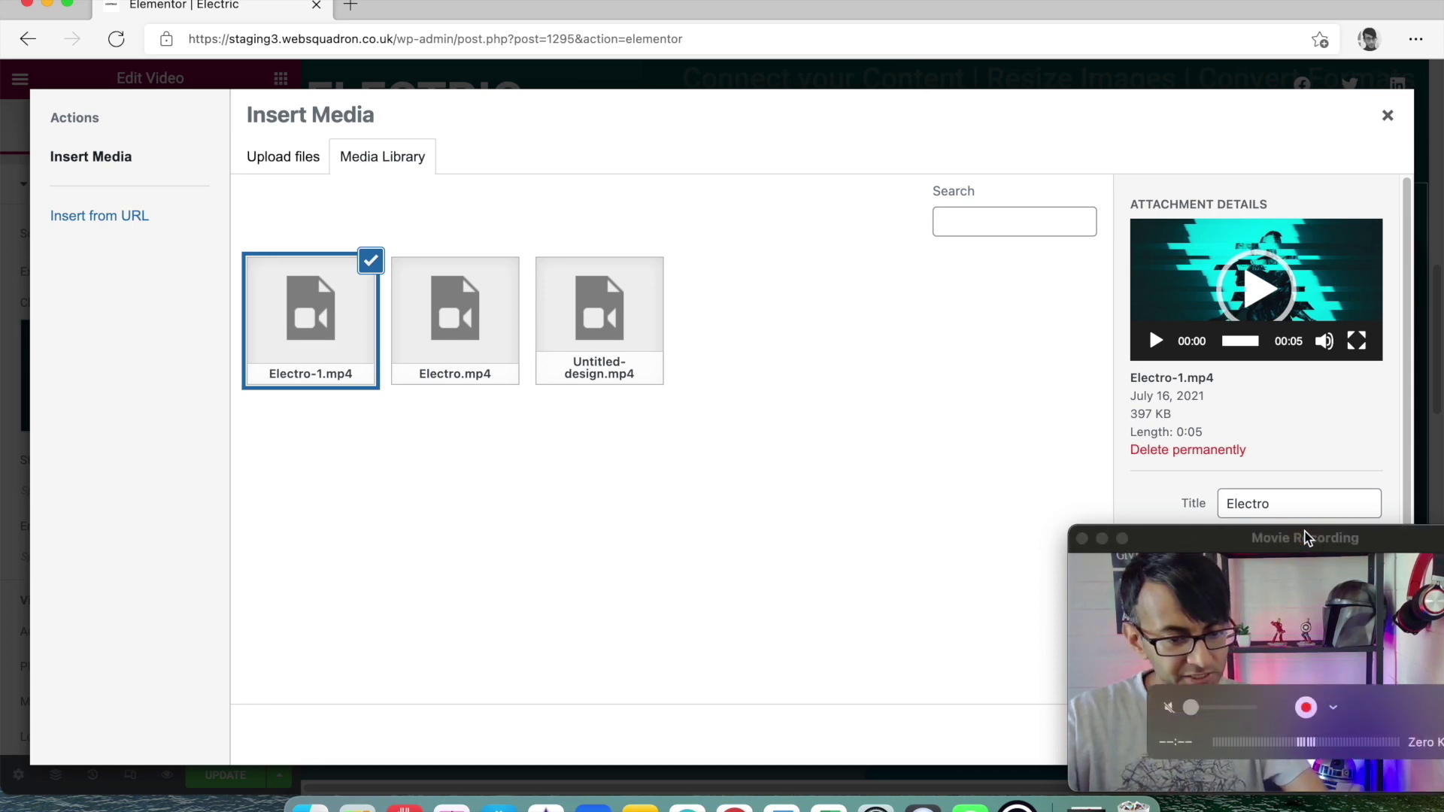
key(Escape)
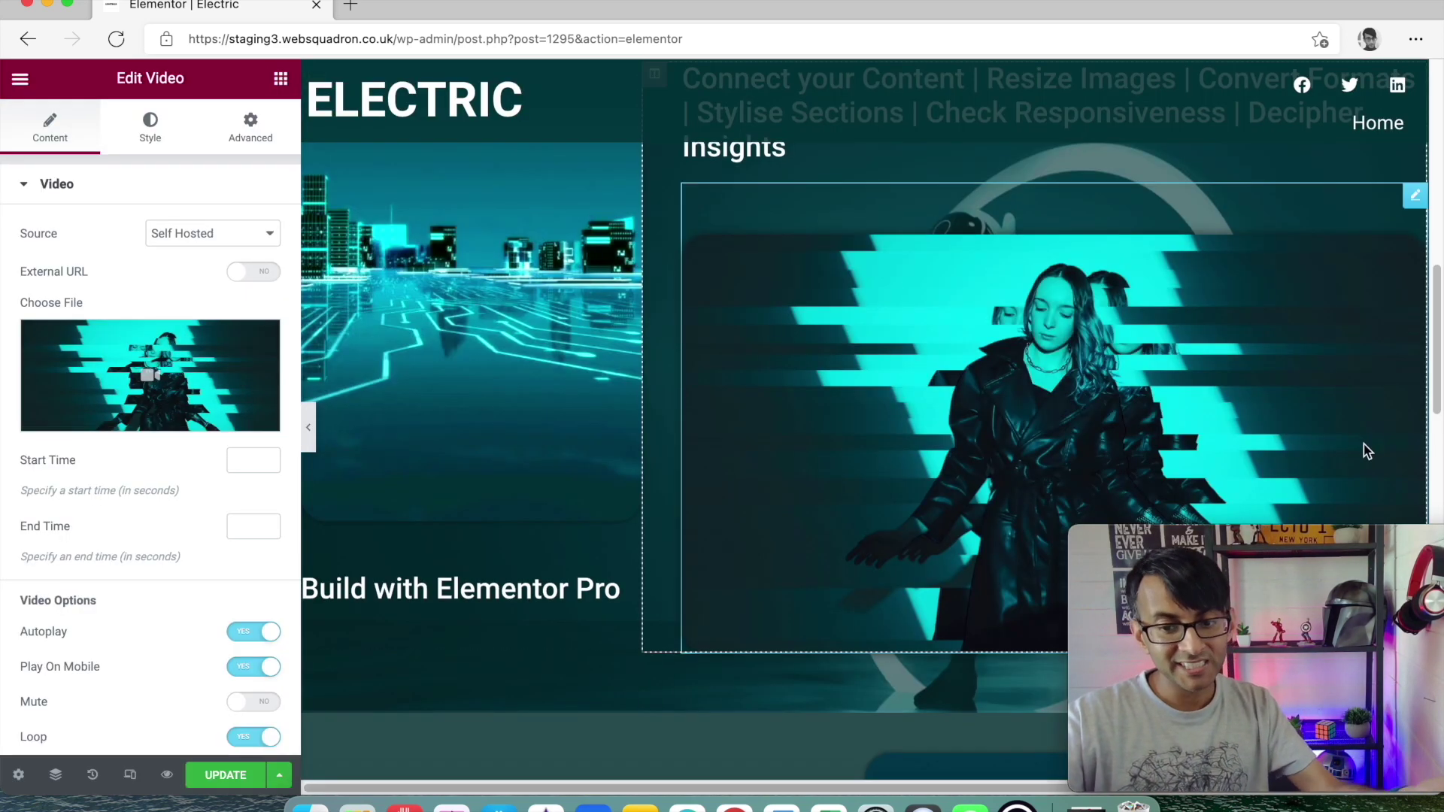
scroll(86, 472, down, 2)
scroll(81, 471, down, 5)
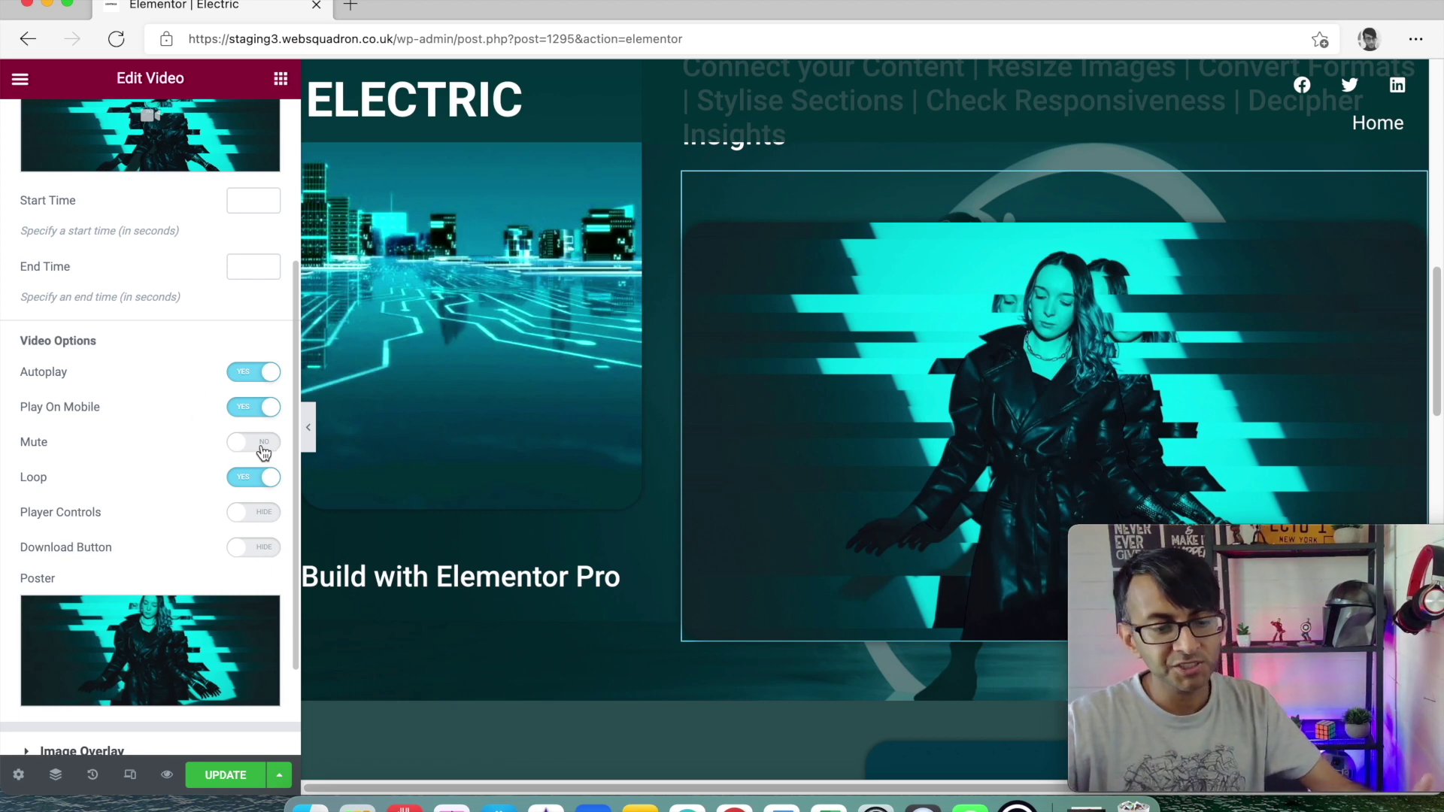
click(254, 515)
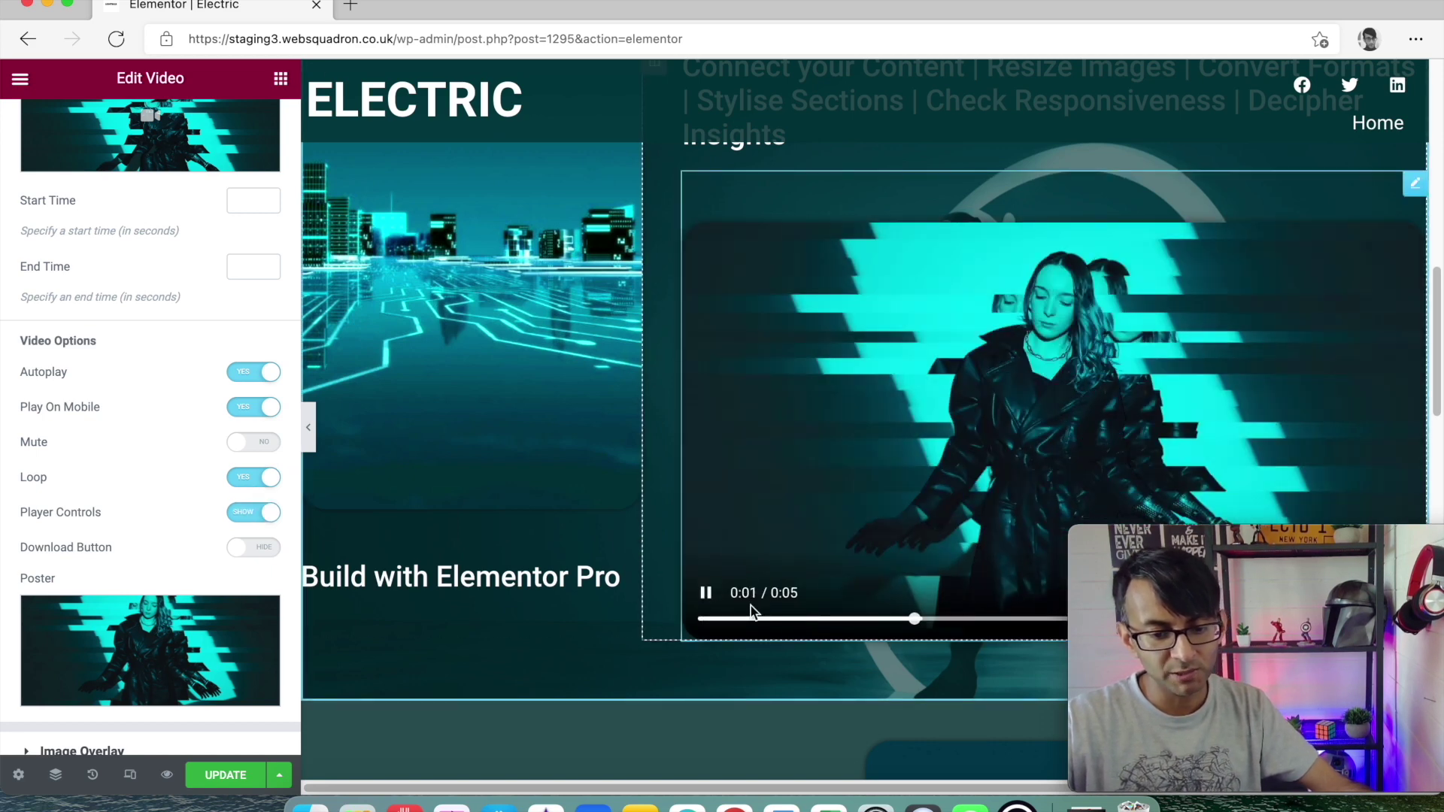
click(254, 513)
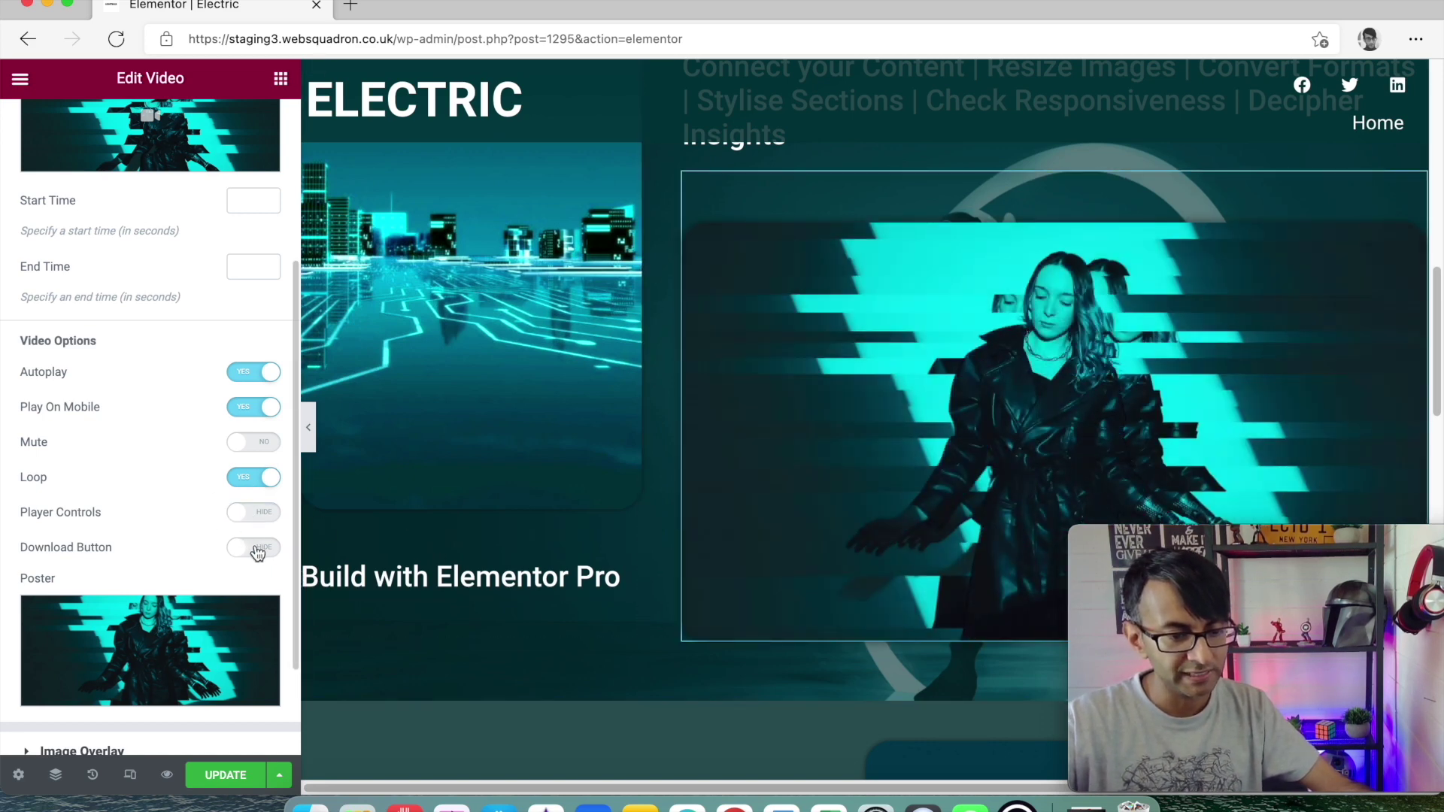
scroll(261, 555, down, 3)
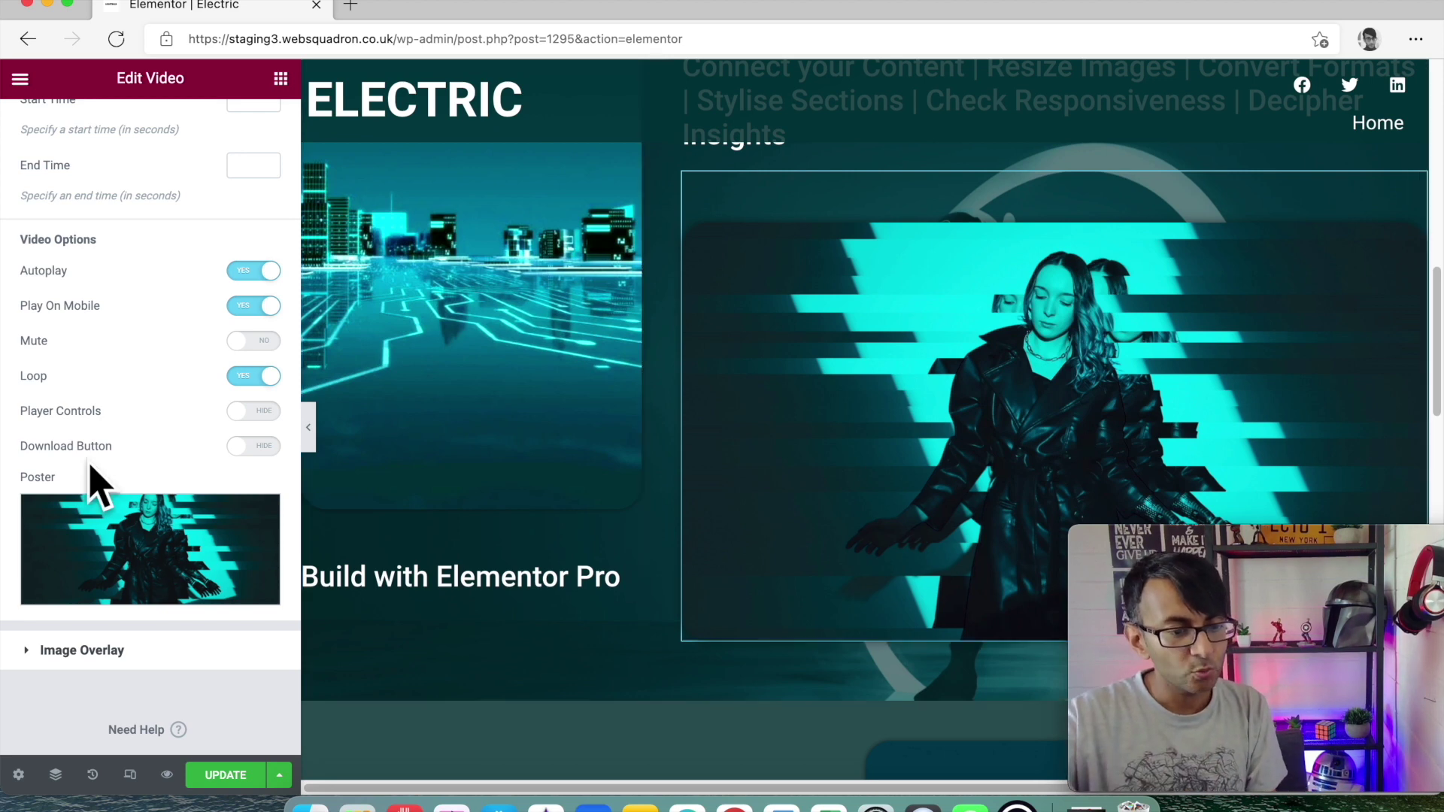
click(120, 538)
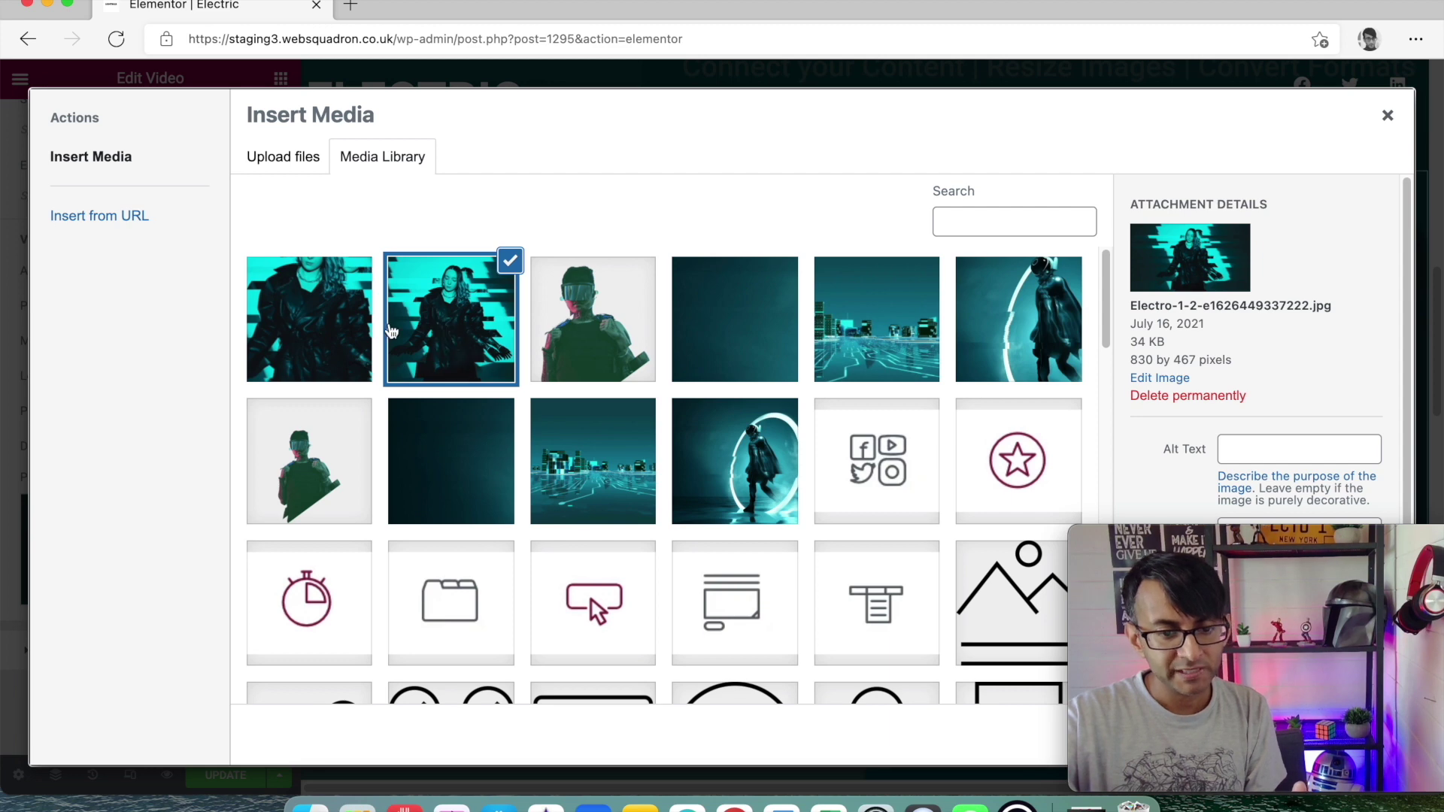
click(1385, 116)
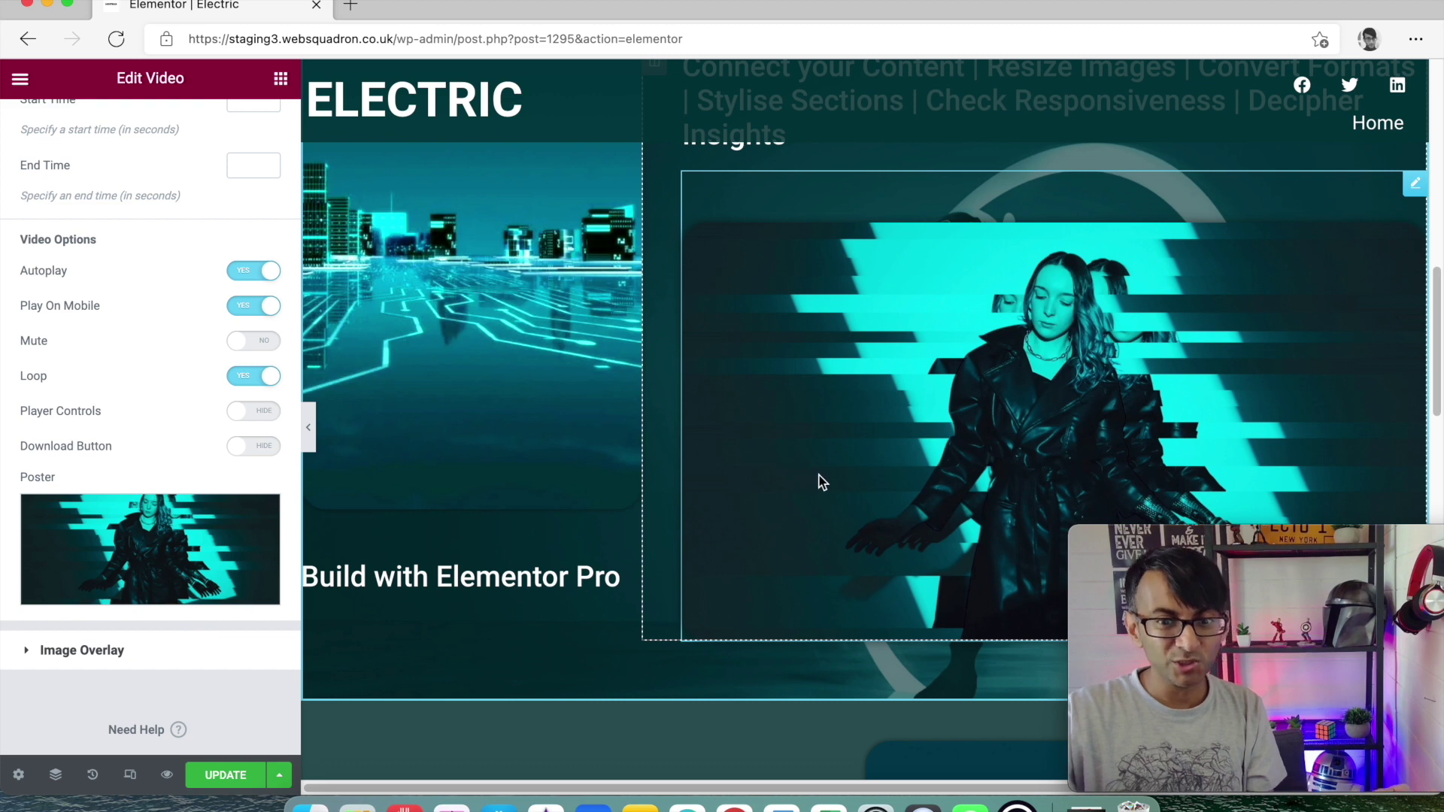
scroll(850, 482, up, 1)
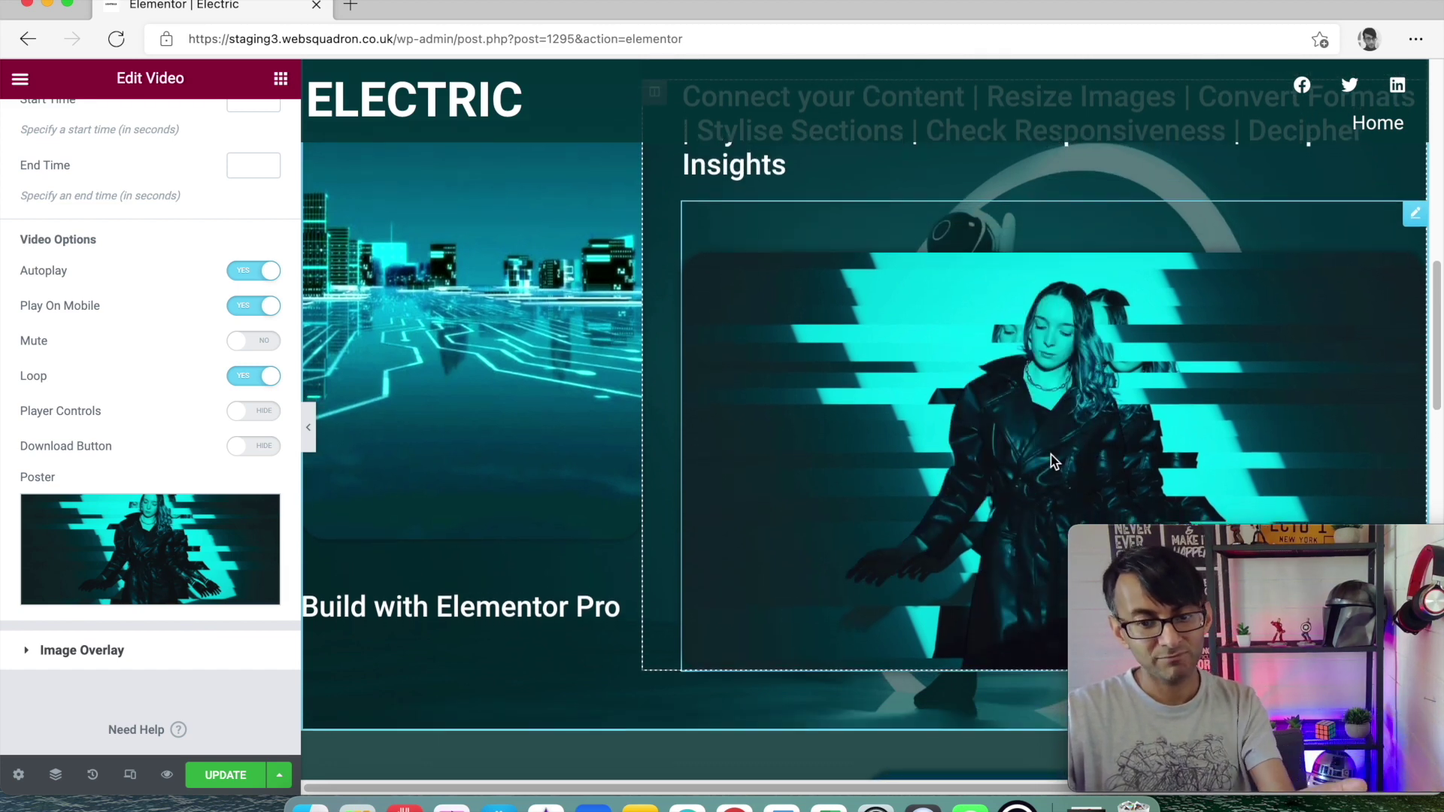
scroll(1050, 461, down, 1)
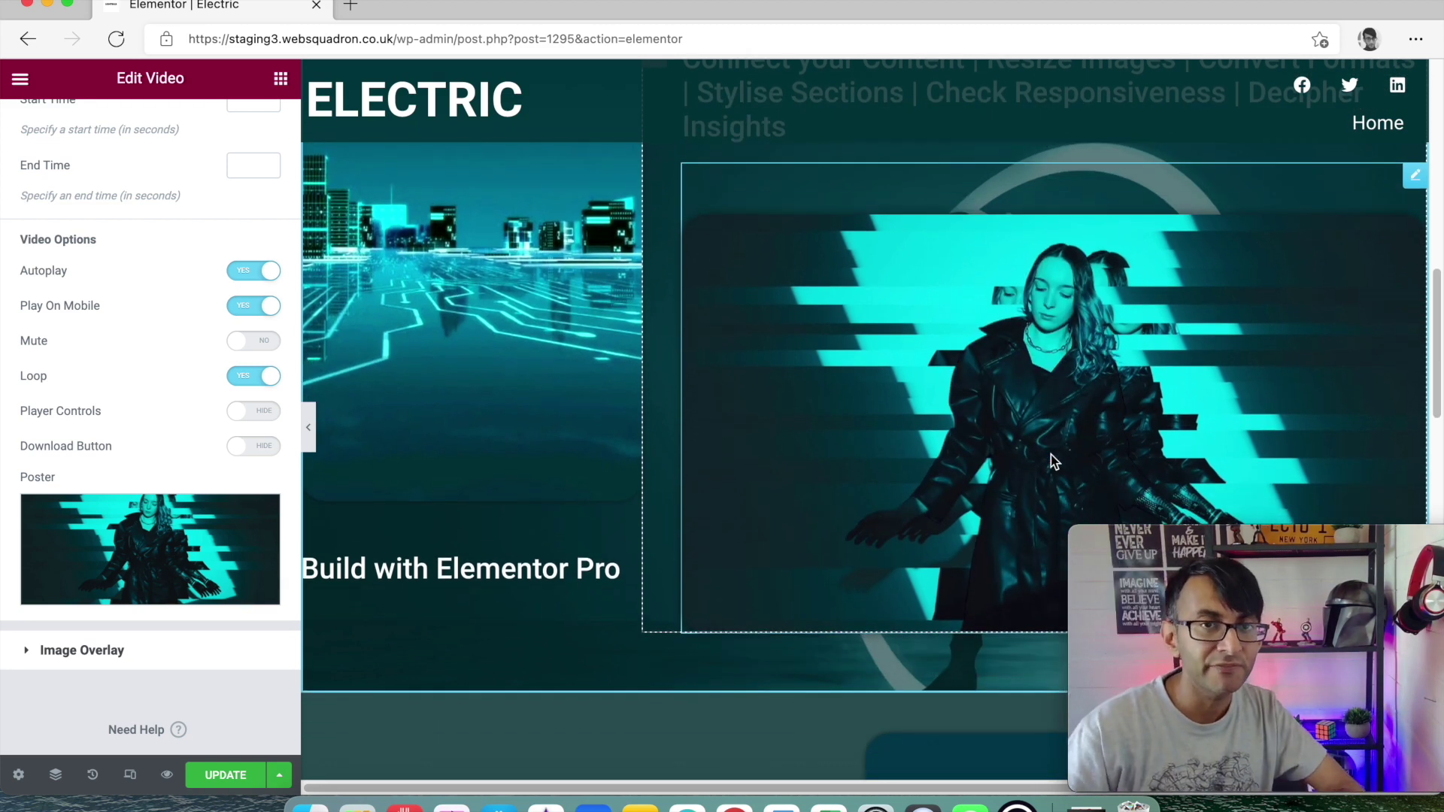